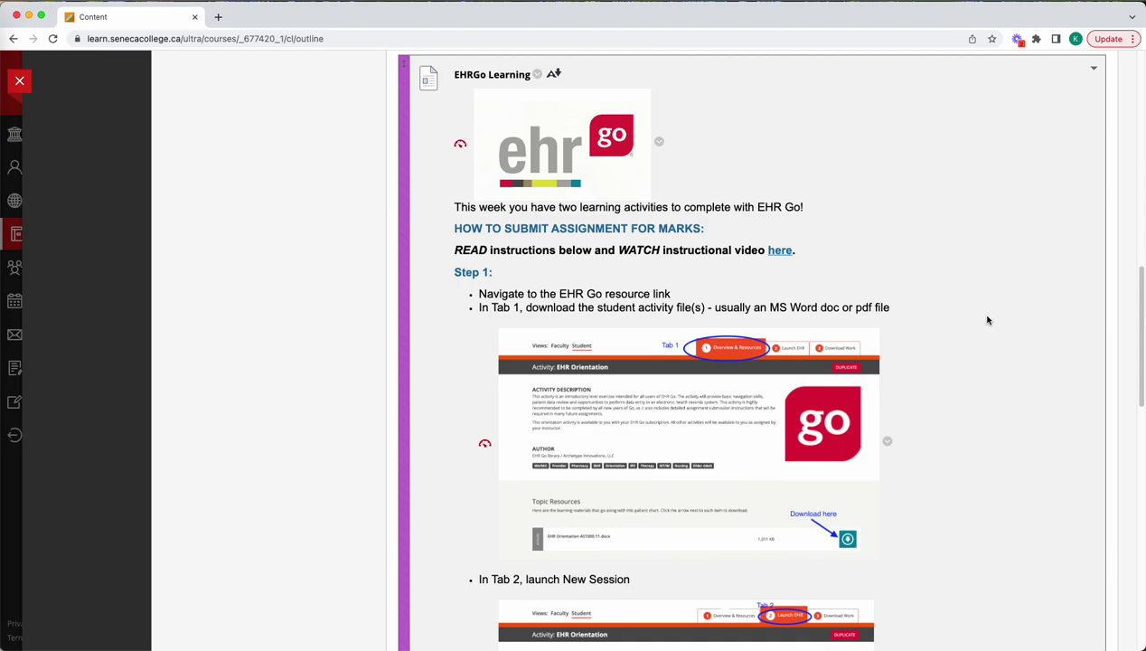
# - Review the EHRGo Learning instructions from Step 1 through Step 2, highlighting the Assignment Dropbox path to the EHR Go Assignments
pyautogui.scroll(-1, 949, 330)
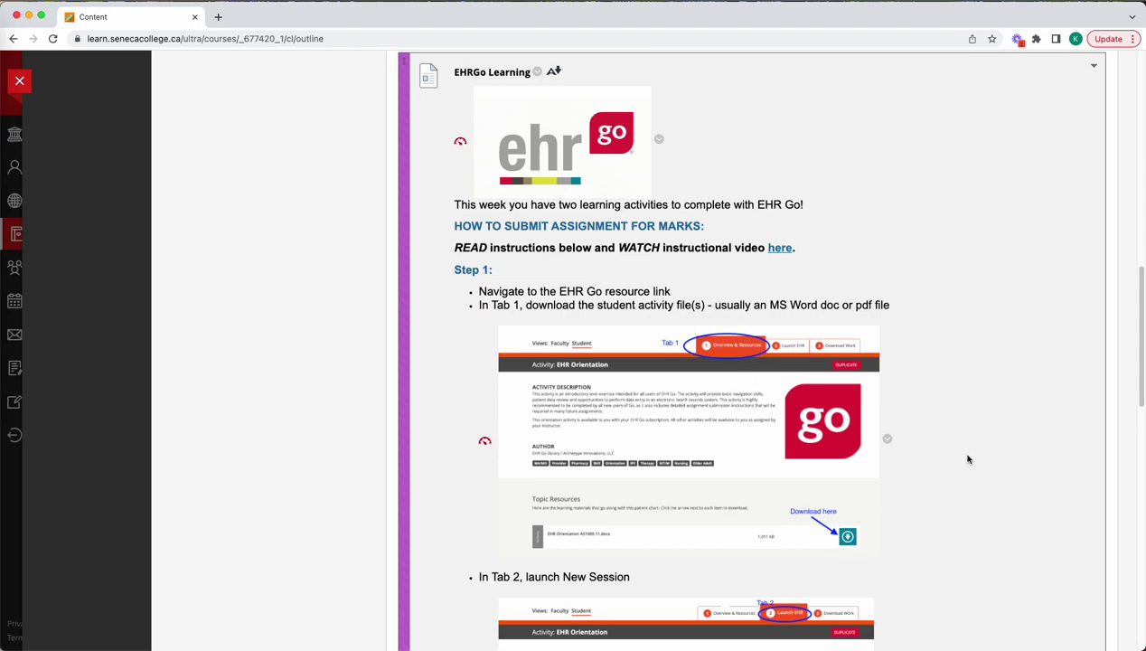
pyautogui.scroll(-1, 968, 460)
pyautogui.scroll(-3, 968, 460)
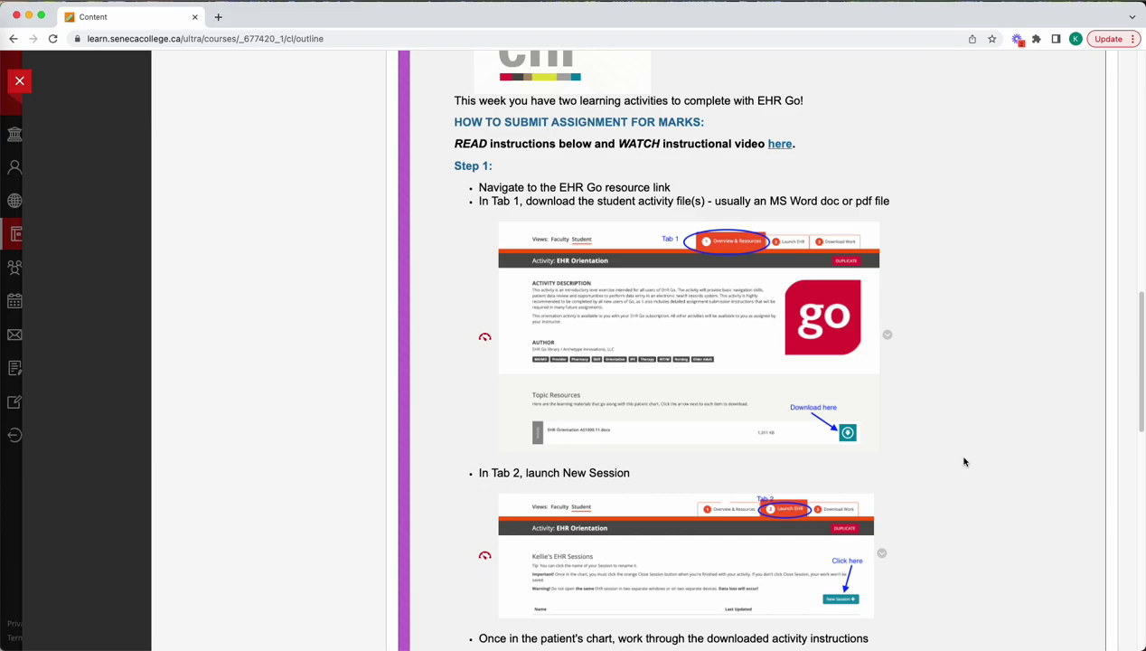
pyautogui.scroll(-9, 960, 463)
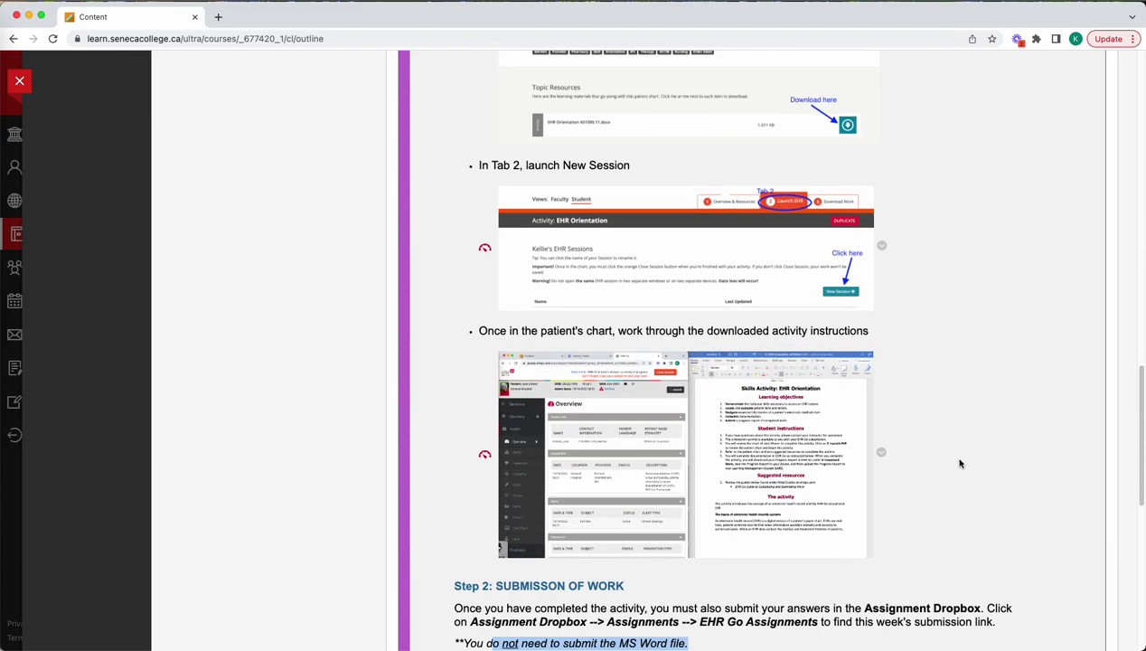
pyautogui.scroll(-5, 960, 463)
pyautogui.scroll(14, 960, 462)
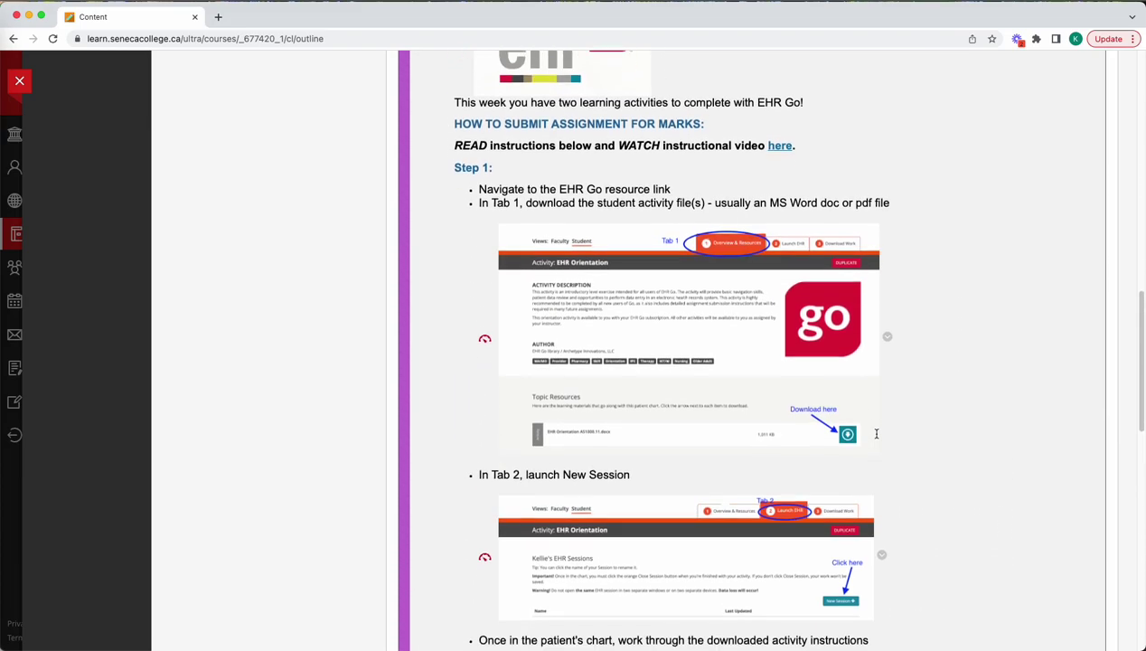
pyautogui.scroll(-1, 876, 434)
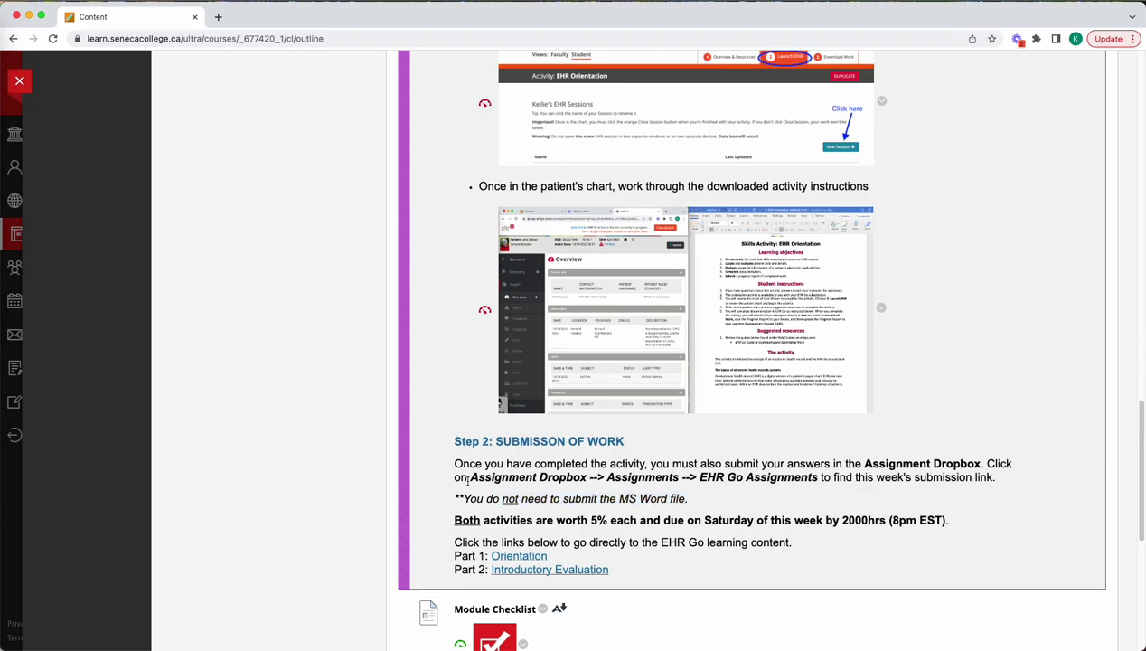
pyautogui.moveTo(471, 477); pyautogui.dragTo(818, 478)
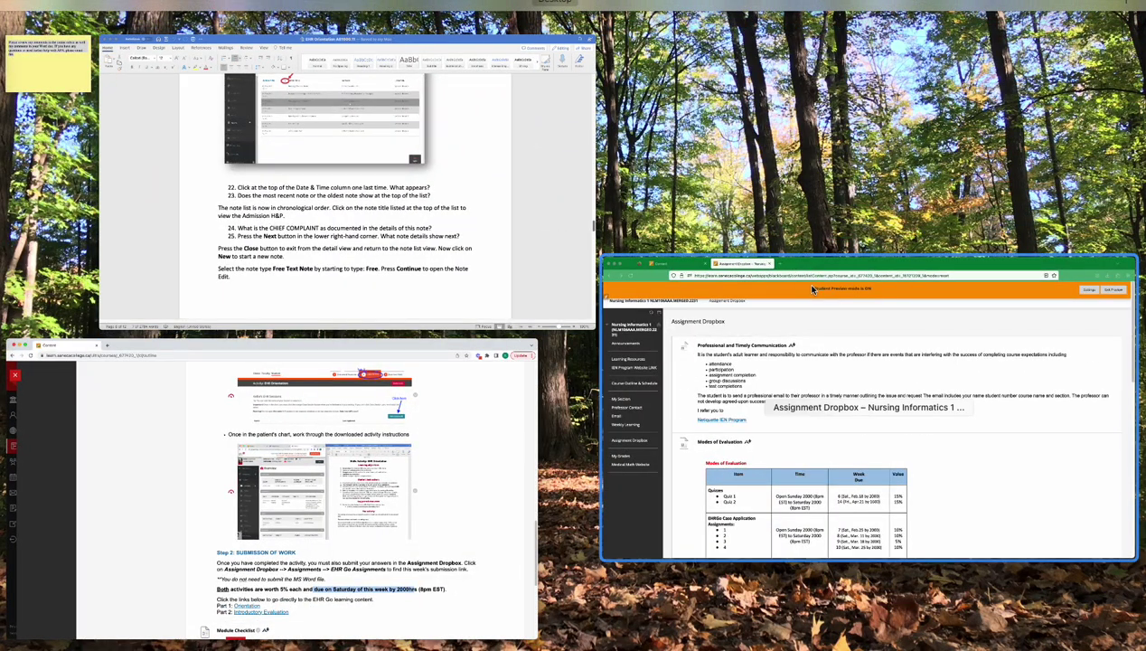
# - Switch to the Assignment Dropbox browser window and open the Assignments learning unit
pyautogui.click(705, 280)
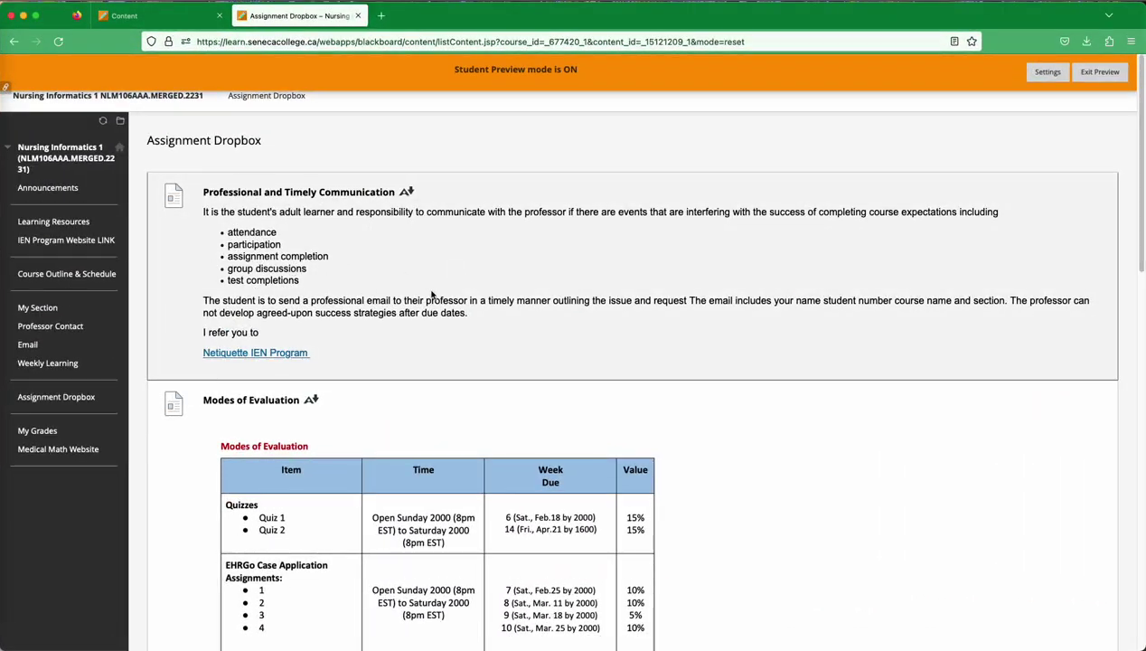
pyautogui.scroll(-5, 430, 293)
pyautogui.scroll(-12, 432, 294)
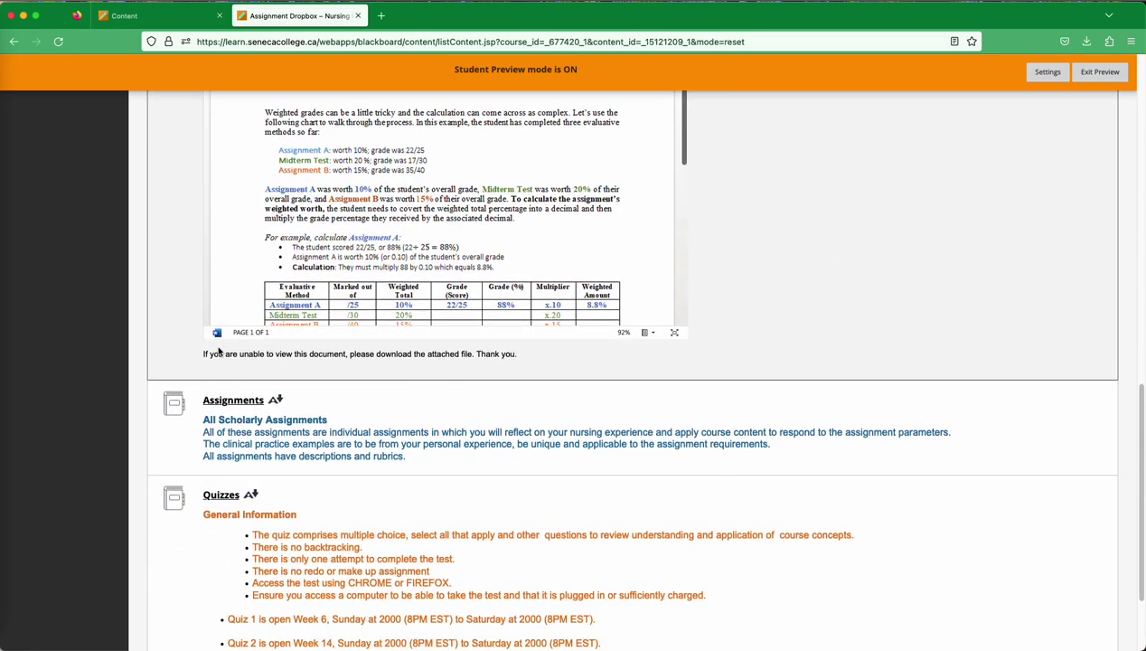
pyautogui.click(220, 401)
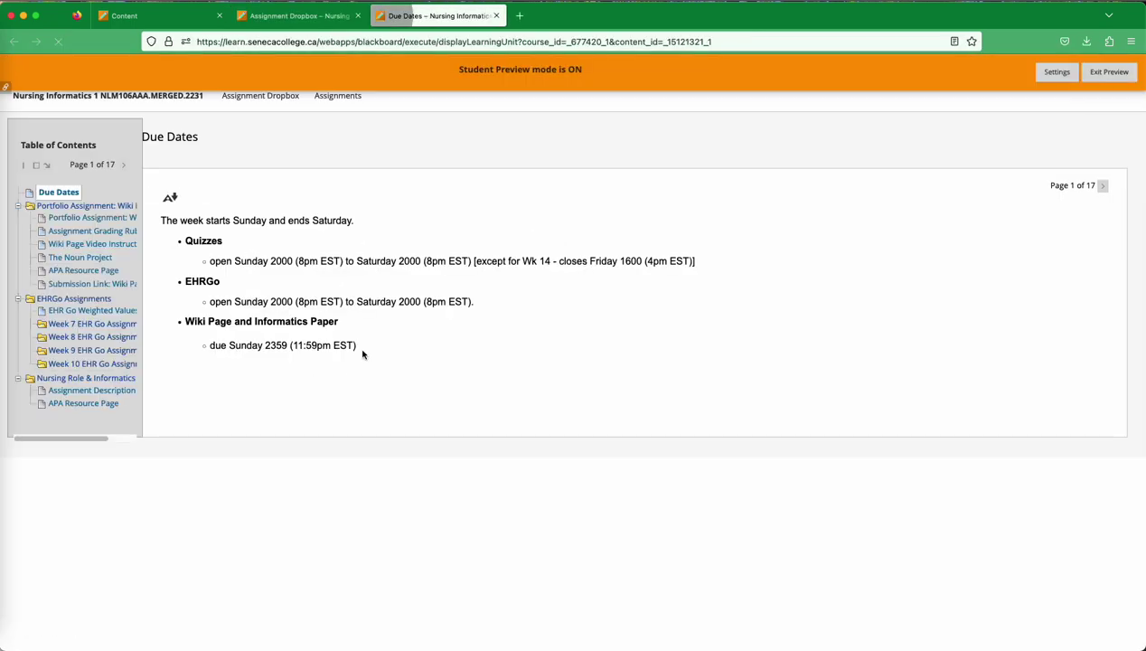
# - Check the EHR Go Weighted Values page under EHRGo Assignments and open the Week 7 EHR Go Assignment
pyautogui.click(76, 300)
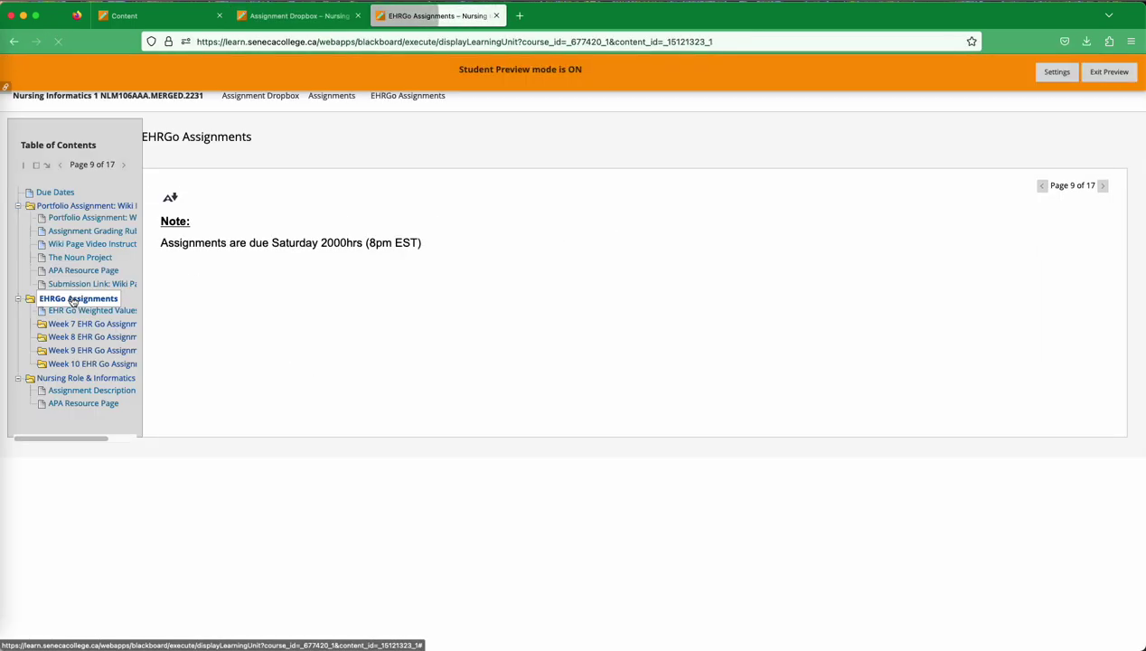
pyautogui.click(72, 311)
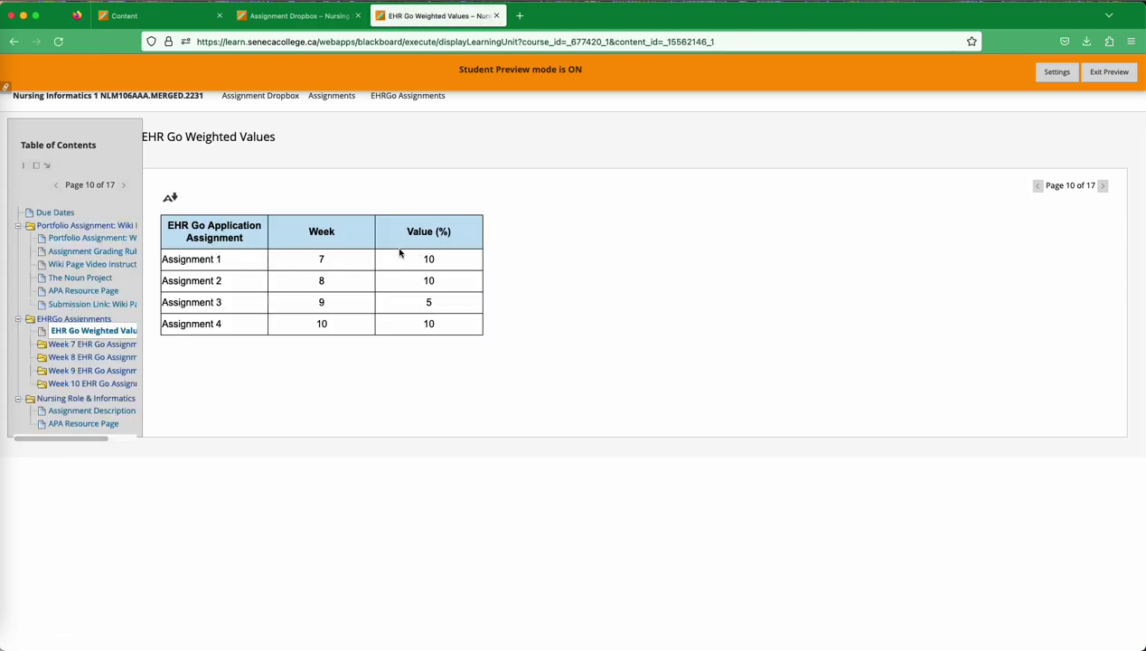
pyautogui.click(93, 347)
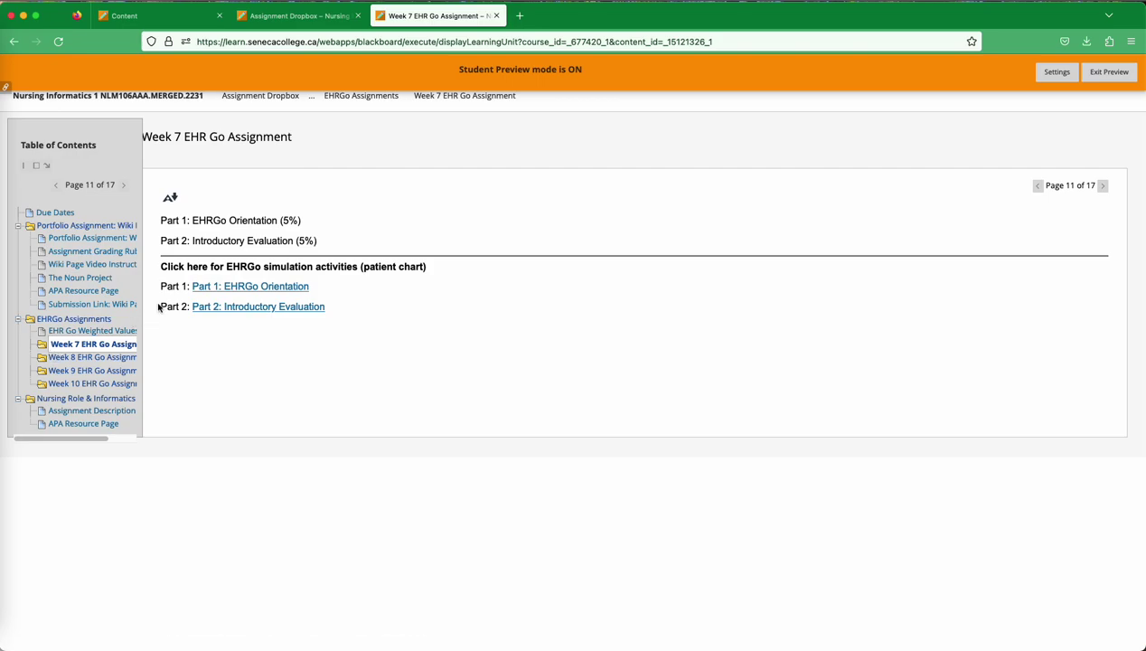
# - Open the Part 1: EHRGo Orientation activity on the EHR Go site and show it in the Student view
pyautogui.click(230, 288)
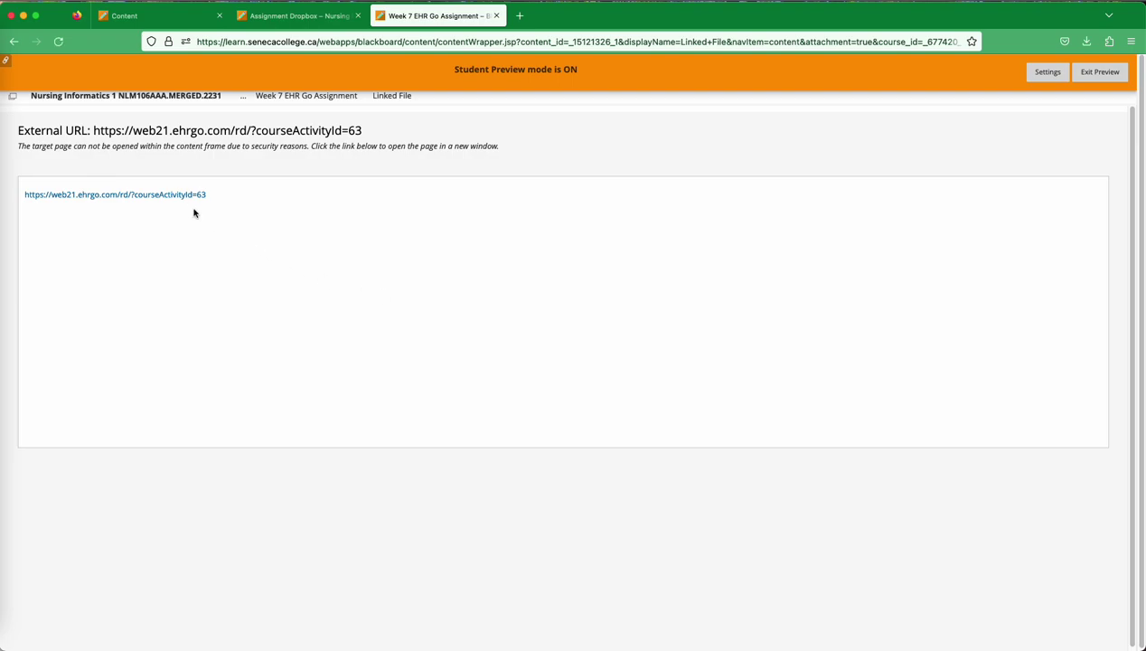
pyautogui.click(168, 196)
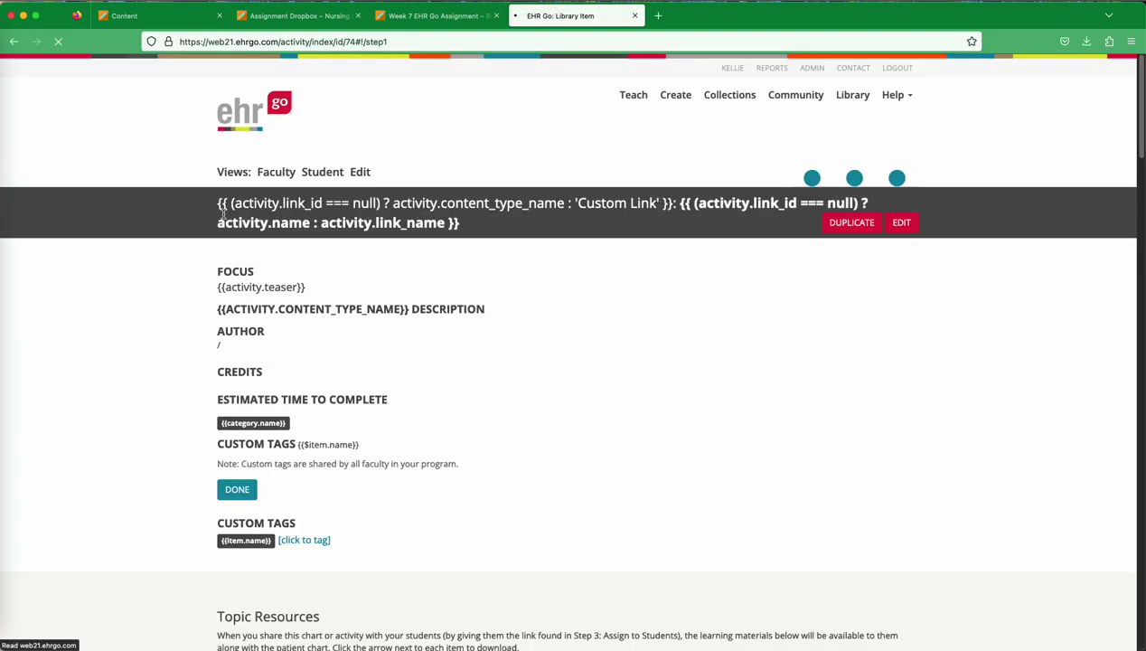
pyautogui.click(312, 175)
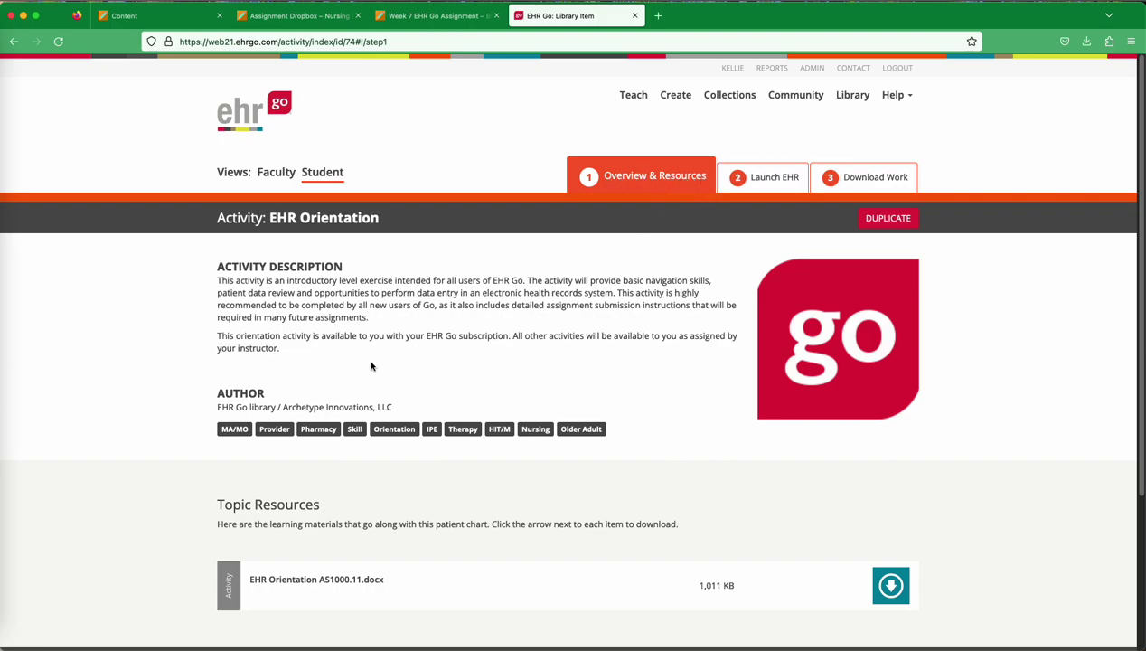
# - Review the EHR Orientation activity description and its Topic Resources section, highlighting the text for reference
pyautogui.scroll(-1, 289, 319)
pyautogui.scroll(-1, 290, 319)
pyautogui.moveTo(231, 270); pyautogui.dragTo(456, 356)
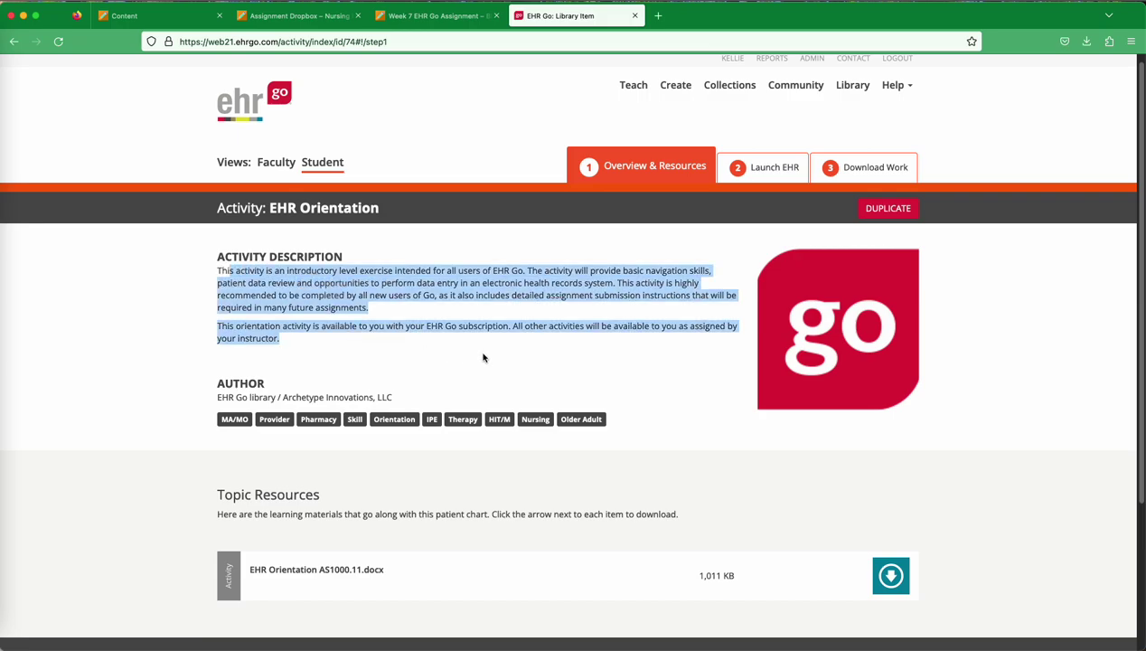
pyautogui.scroll(-1, 479, 362)
pyautogui.scroll(-1, 268, 461)
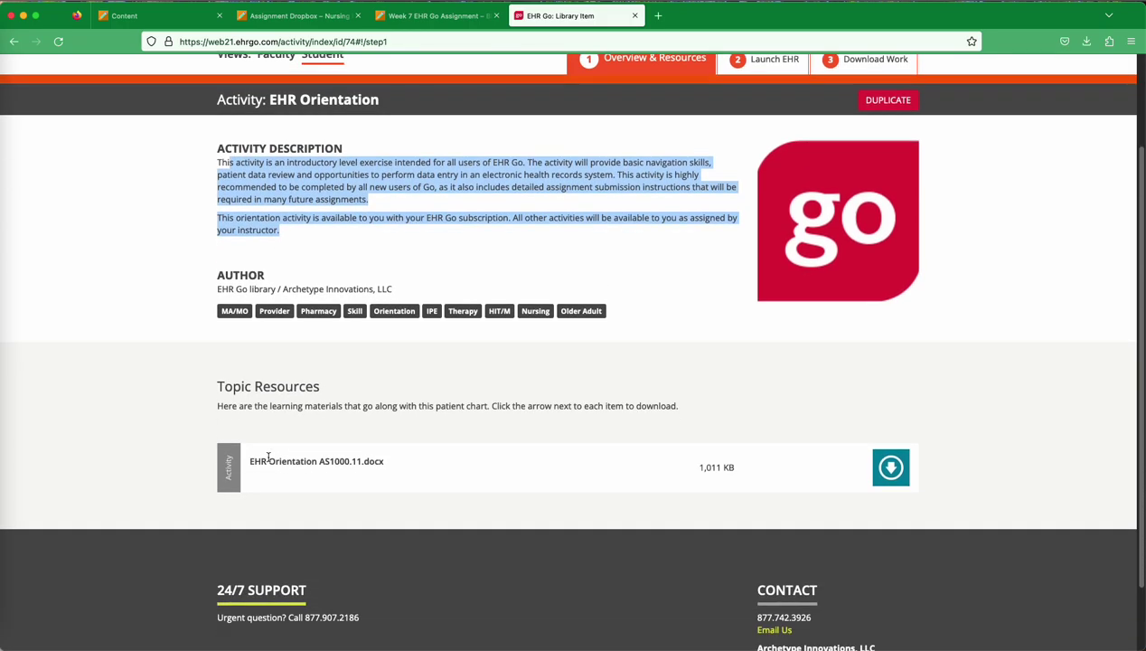
pyautogui.moveTo(224, 389); pyautogui.dragTo(342, 395)
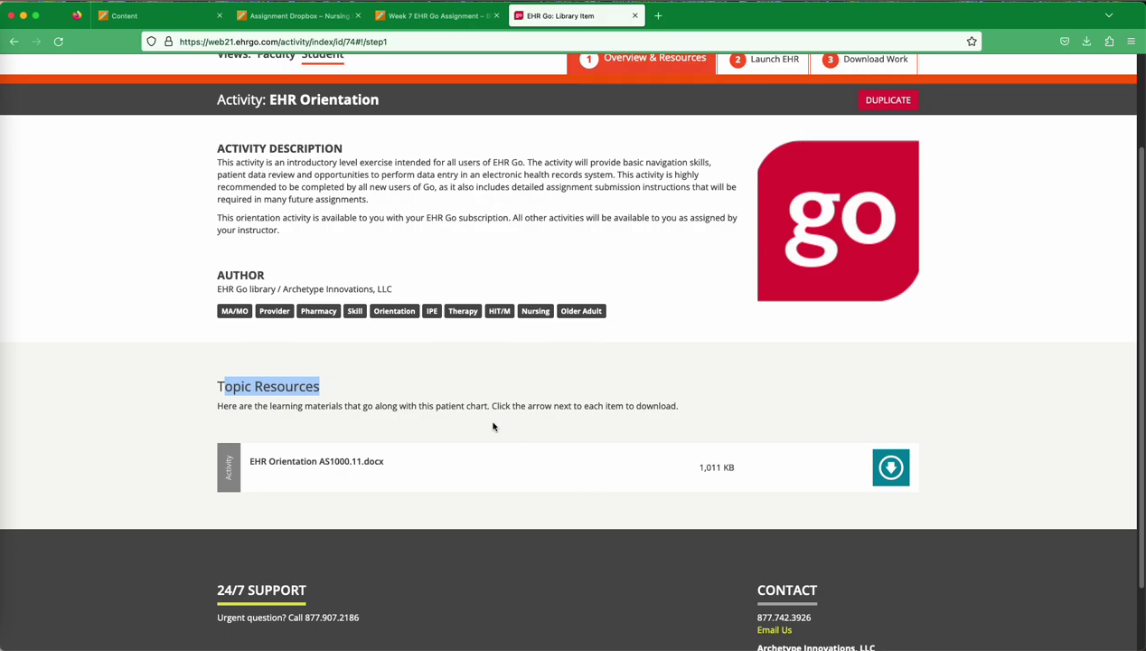
pyautogui.click(445, 400)
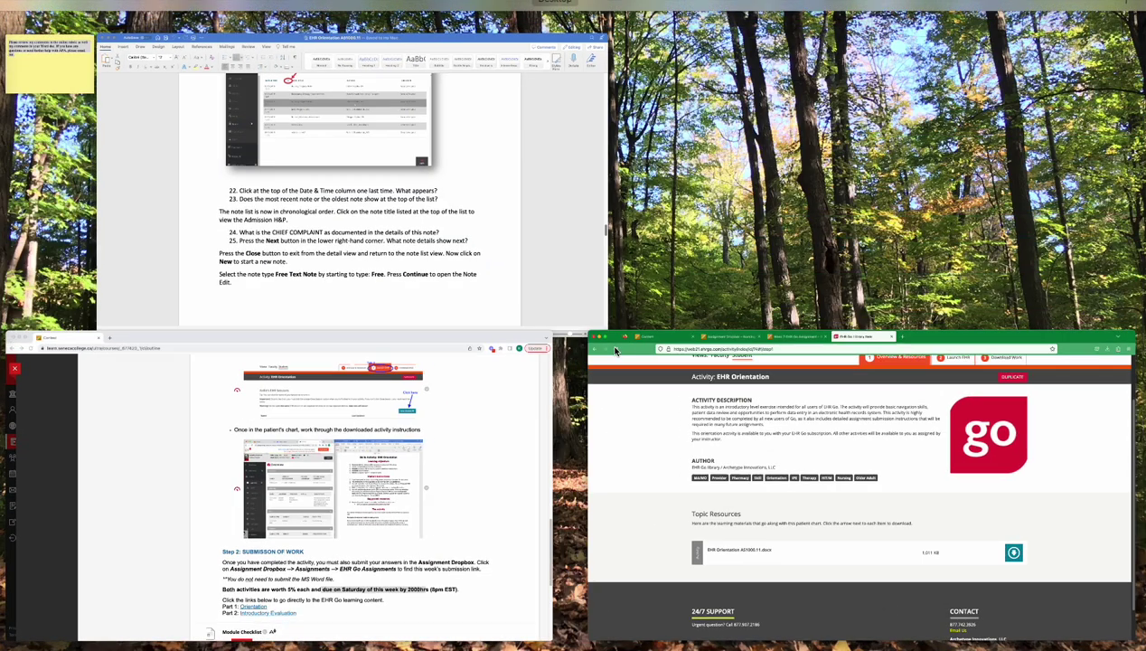
# - Switch to the EHR Orientation AS1000.11 document in Word and go to its first page
pyautogui.click(477, 187)
pyautogui.scroll(10, 573, 243)
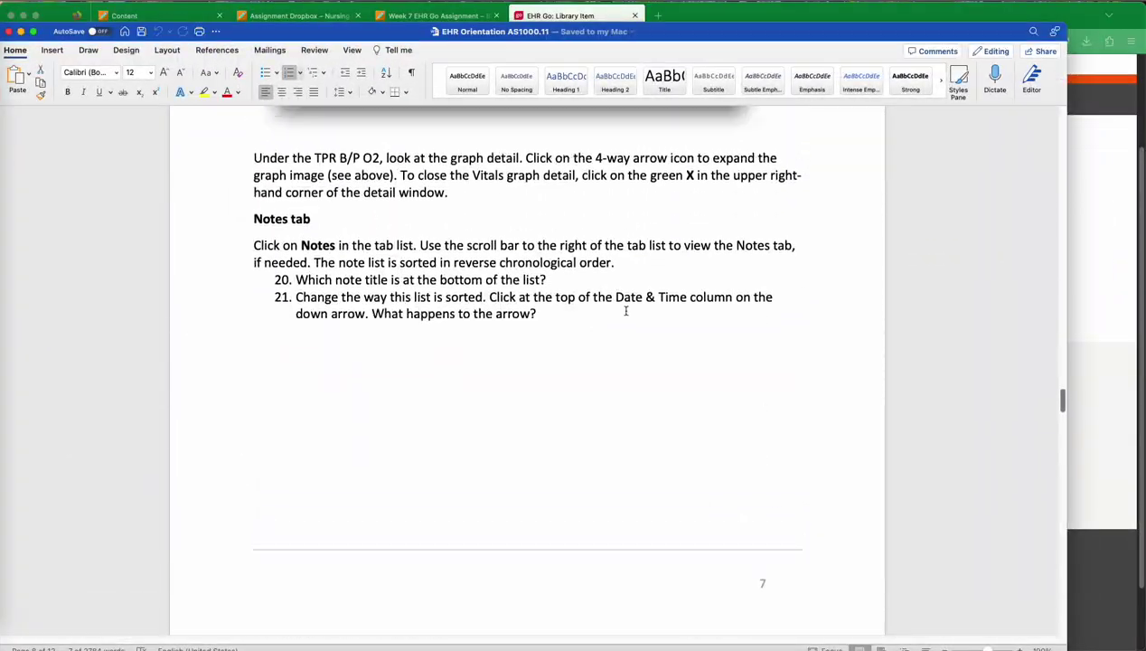
pyautogui.moveTo(1061, 390); pyautogui.dragTo(1031, 110)
# - Review the document's title, Learning objectives and Student instructions, highlighting the fifth instruction on downloading and uploading the Progress Report
pyautogui.moveTo(360, 239); pyautogui.dragTo(698, 240)
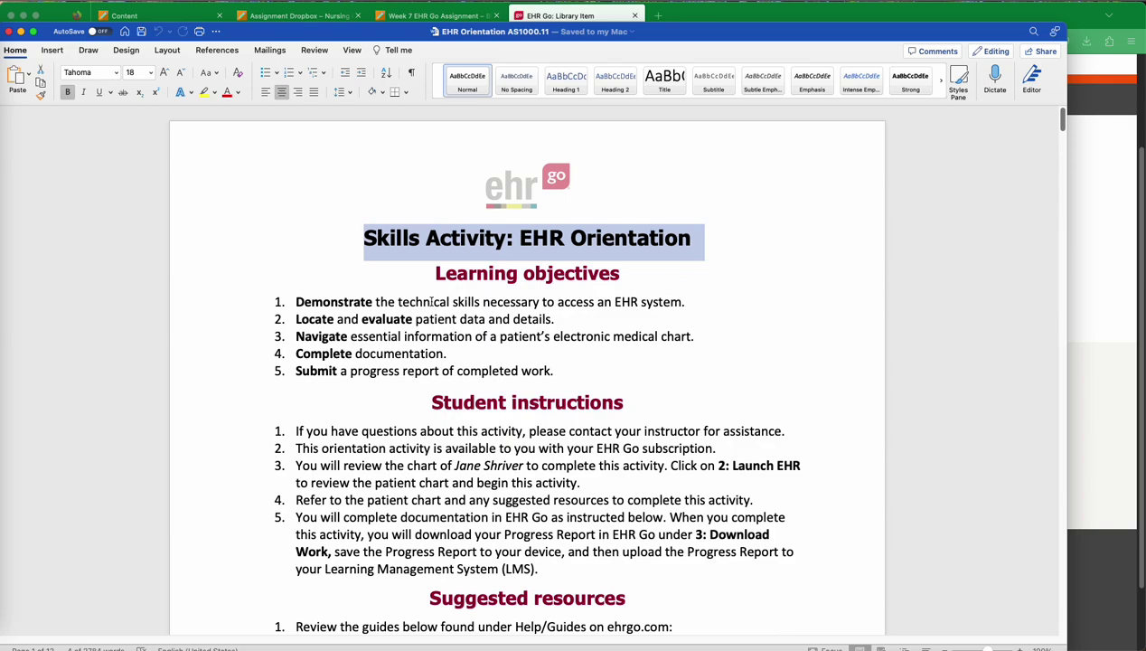
pyautogui.moveTo(430, 271); pyautogui.dragTo(607, 274)
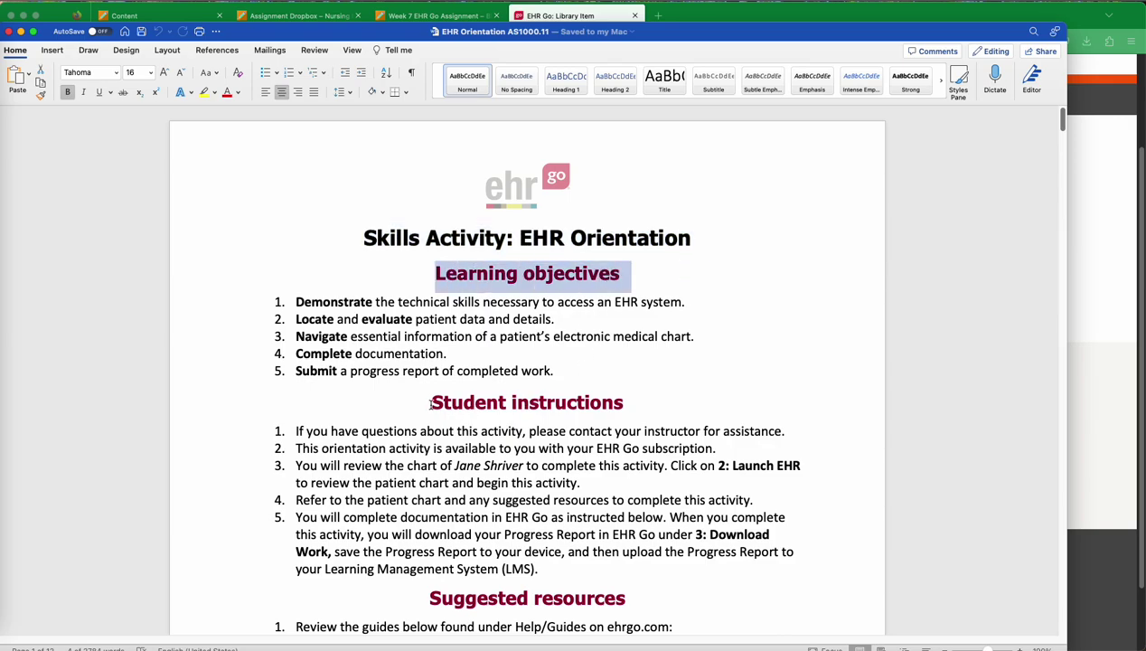
pyautogui.moveTo(430, 404); pyautogui.dragTo(597, 409)
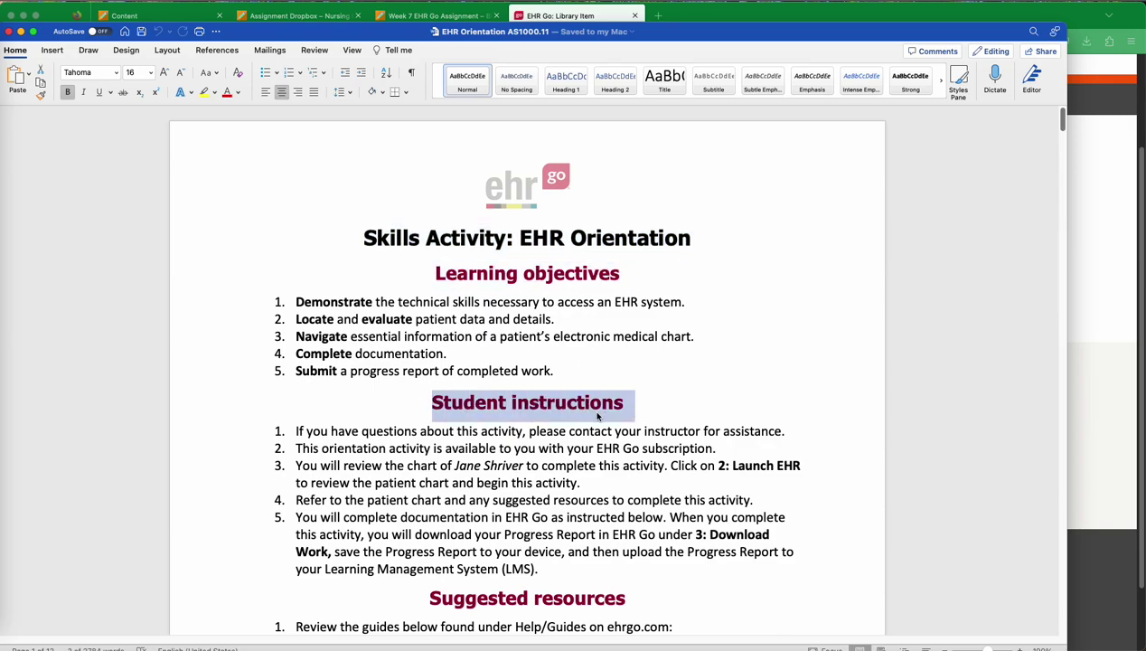
pyautogui.scroll(-2, 439, 434)
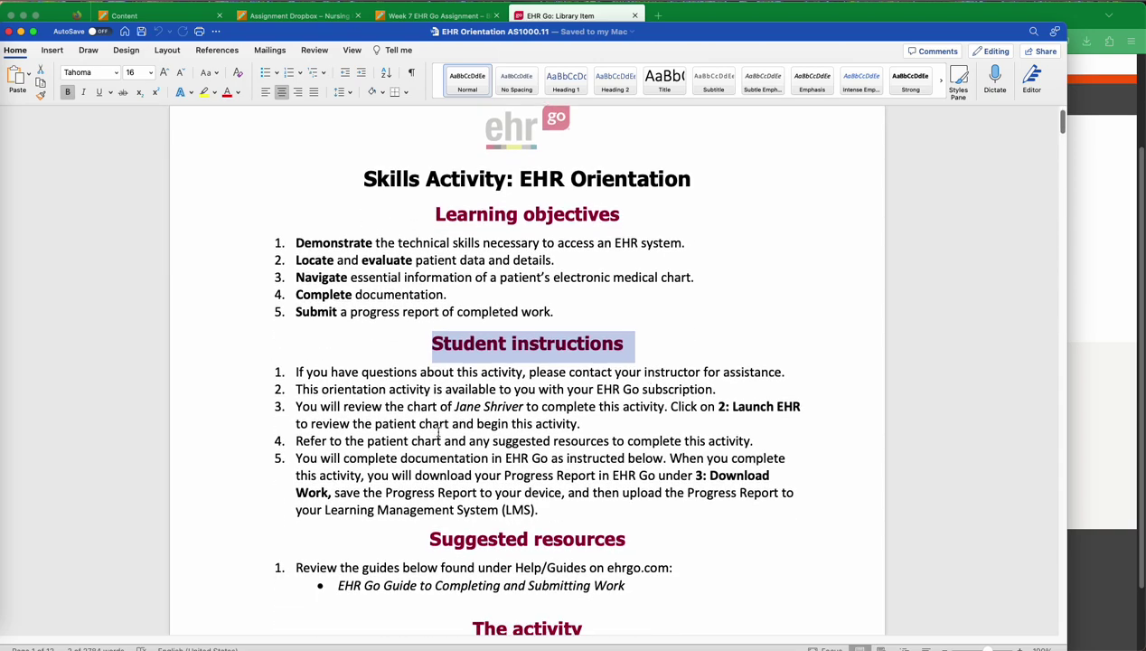
pyautogui.moveTo(296, 458); pyautogui.dragTo(538, 508)
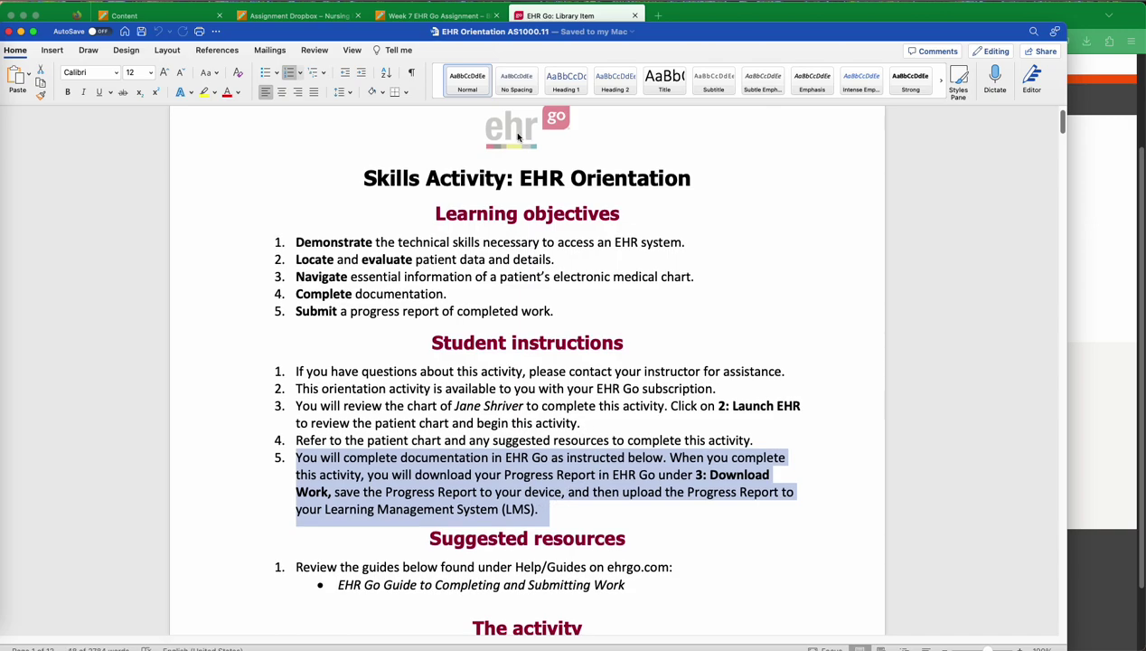
pyautogui.click(494, 178)
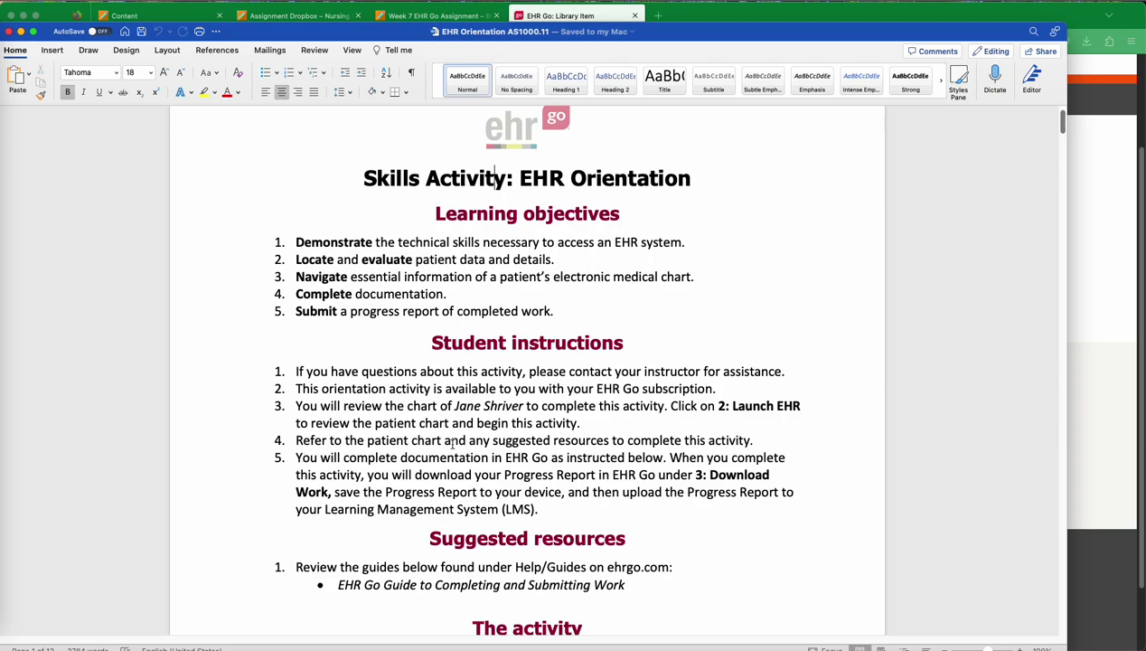
# - Read through the activity document from Suggested resources to Getting started, highlighting the headings on EHR system advantages and Getting started
pyautogui.scroll(-5, 559, 423)
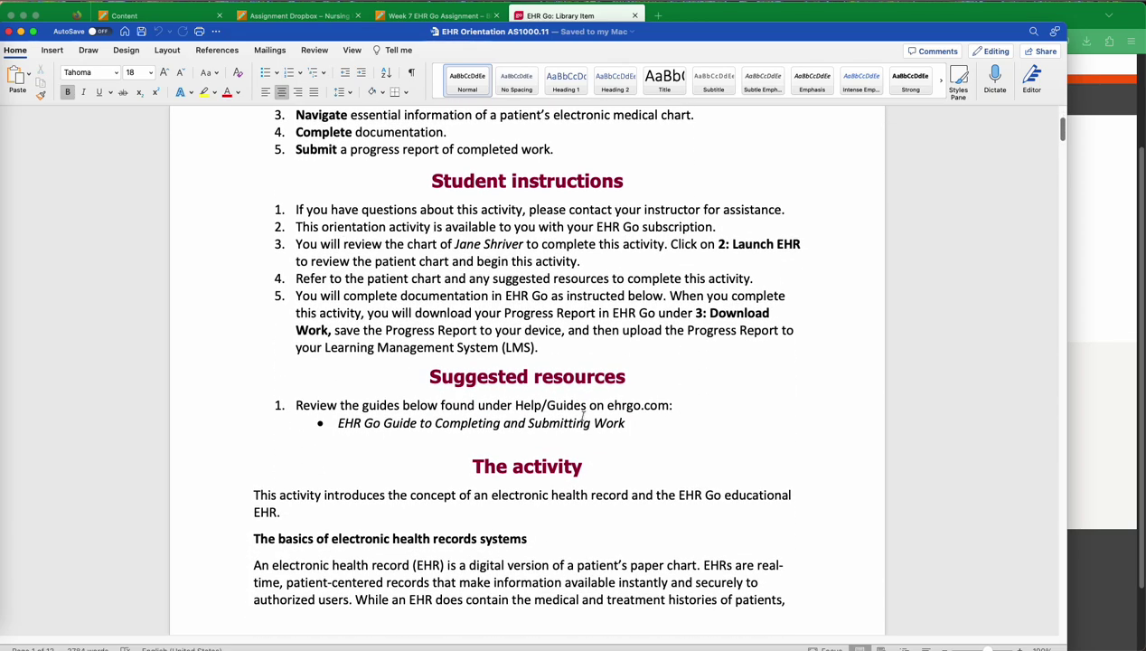
pyautogui.scroll(-3, 582, 416)
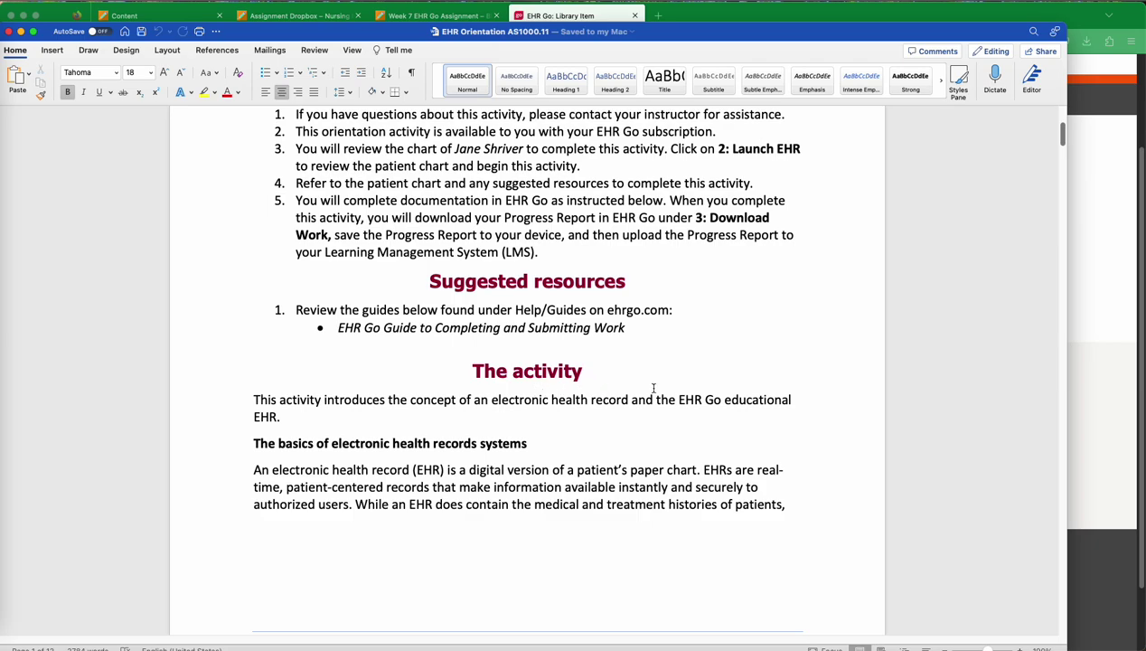
pyautogui.scroll(-2, 653, 388)
pyautogui.scroll(-2, 320, 382)
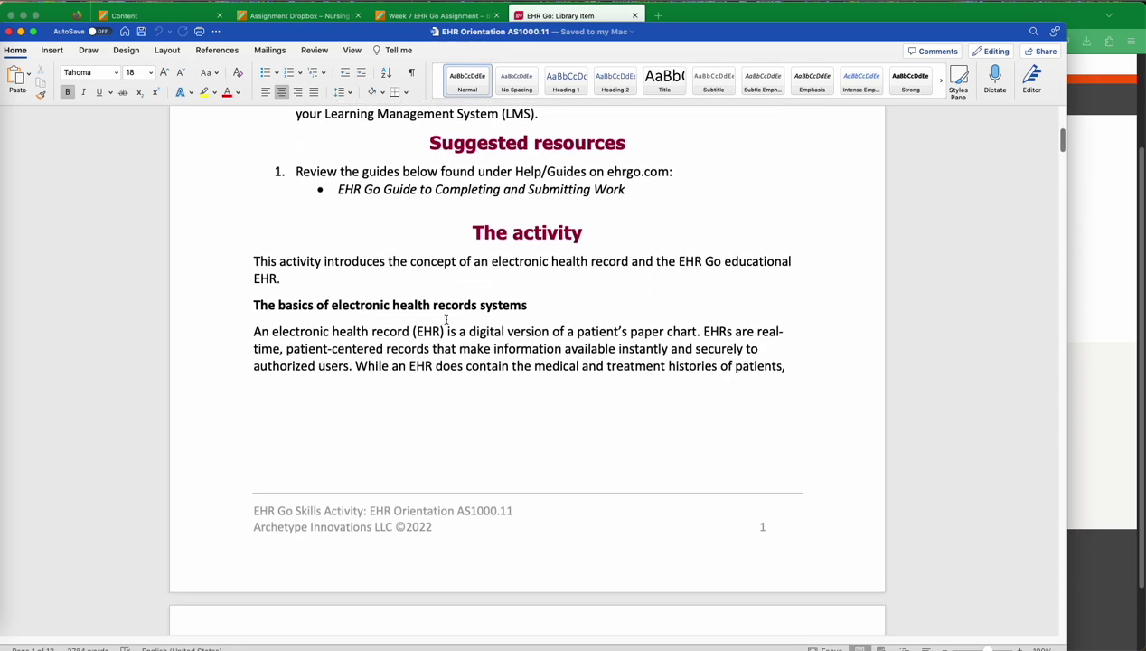
pyautogui.scroll(-10, 446, 318)
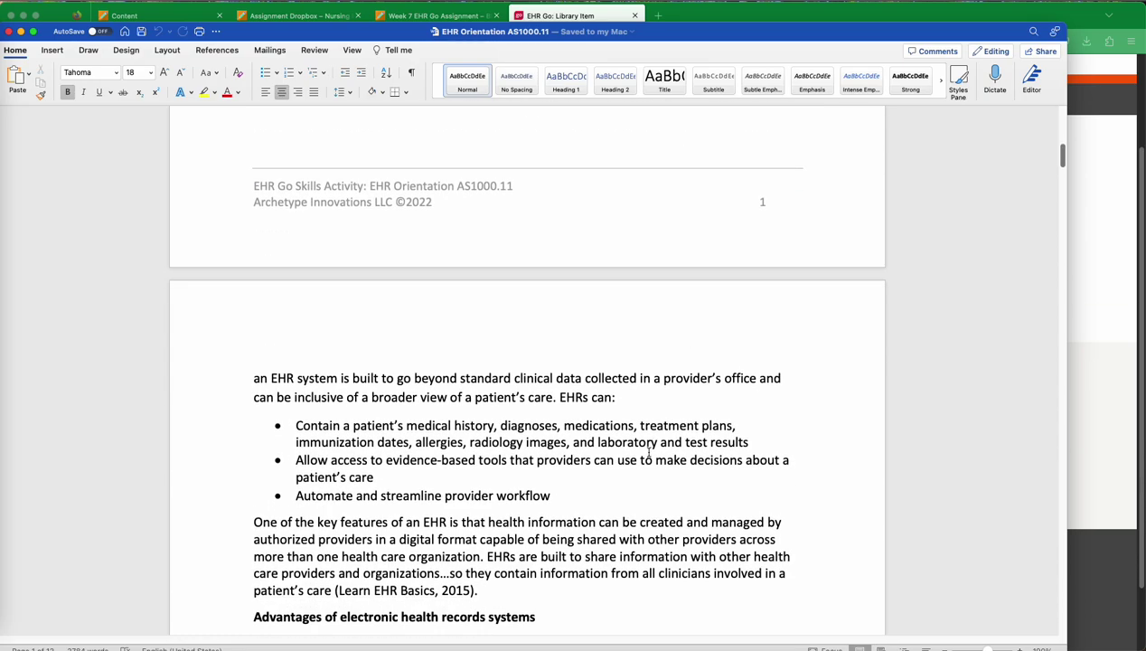
pyautogui.scroll(-2, 633, 449)
pyautogui.scroll(-6, 610, 443)
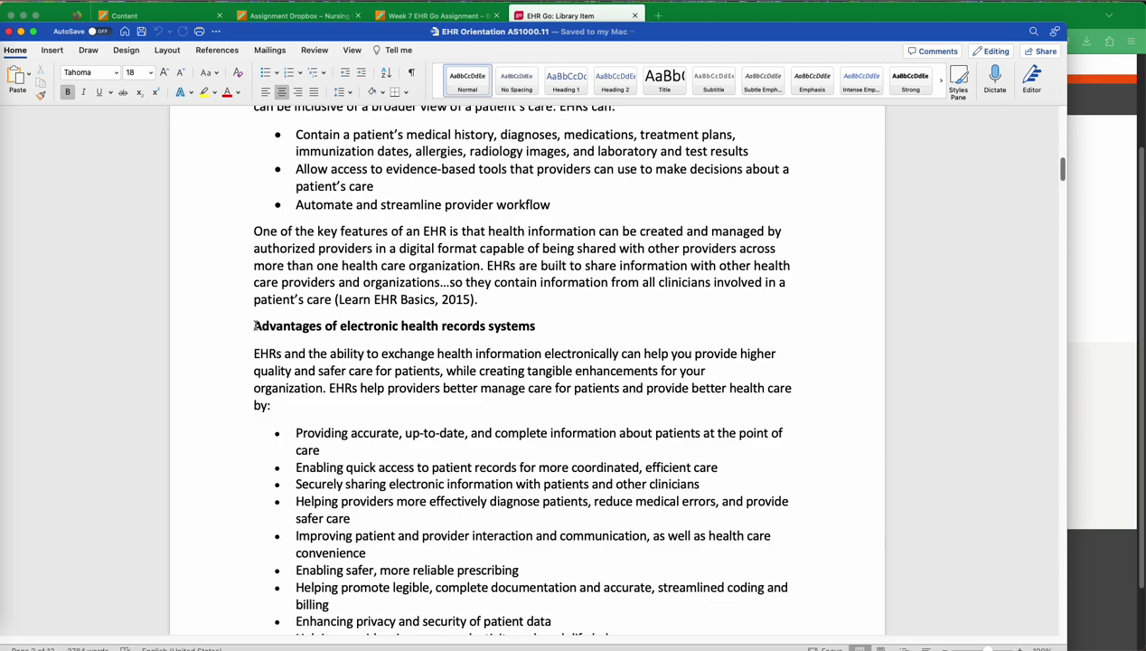
pyautogui.moveTo(255, 325); pyautogui.dragTo(538, 327)
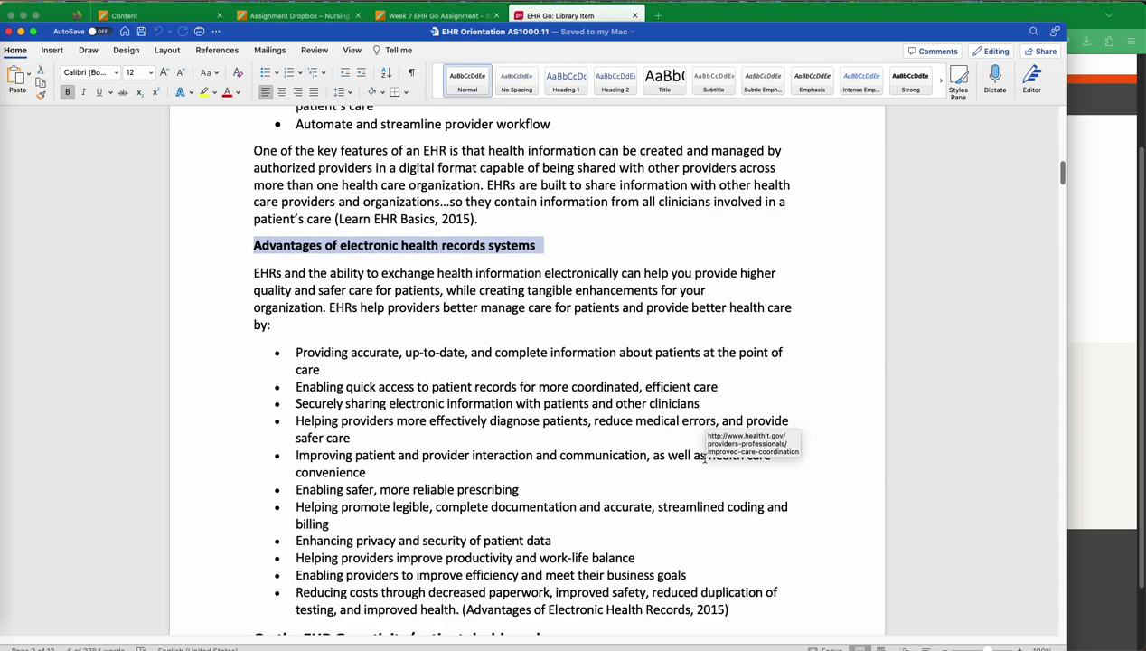
pyautogui.scroll(-8, 704, 459)
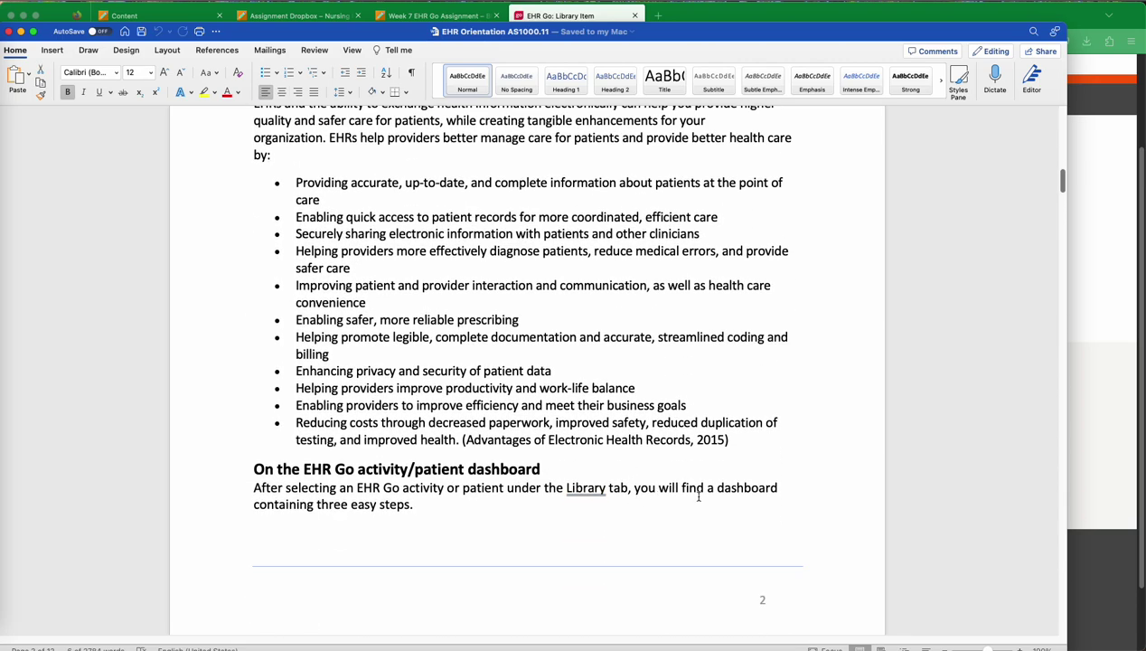
pyautogui.scroll(-15, 739, 493)
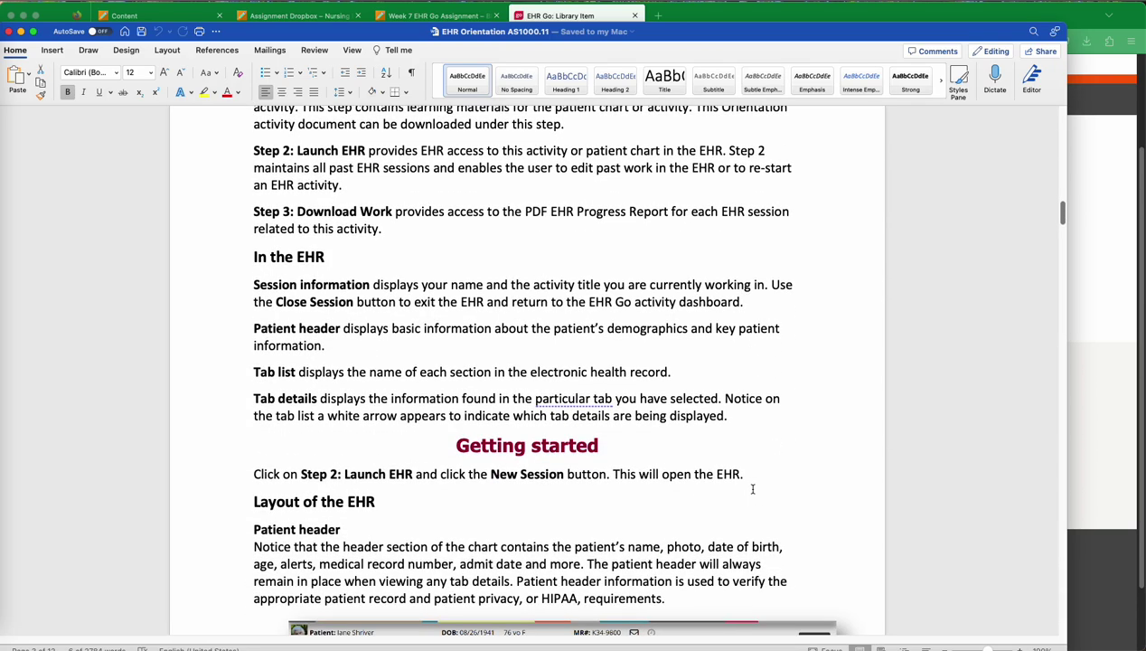
pyautogui.moveTo(457, 394); pyautogui.dragTo(585, 390)
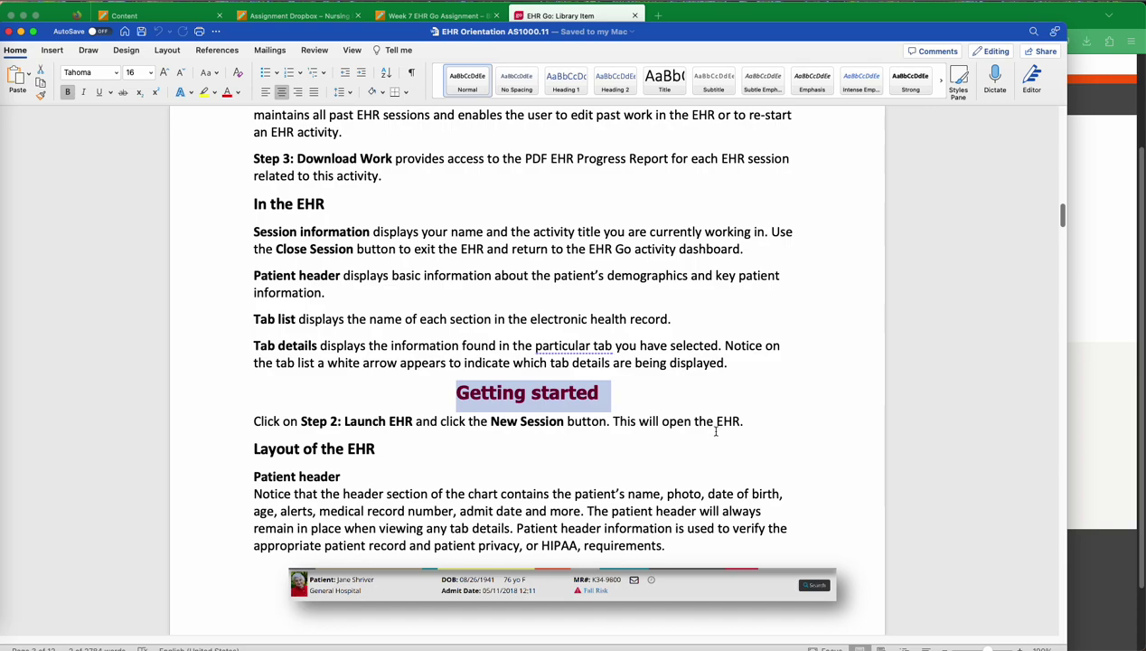
# - Highlight the Getting started instruction on launching the EHR and starting a new session, just above Layout of the EHR
pyautogui.scroll(-1, 715, 431)
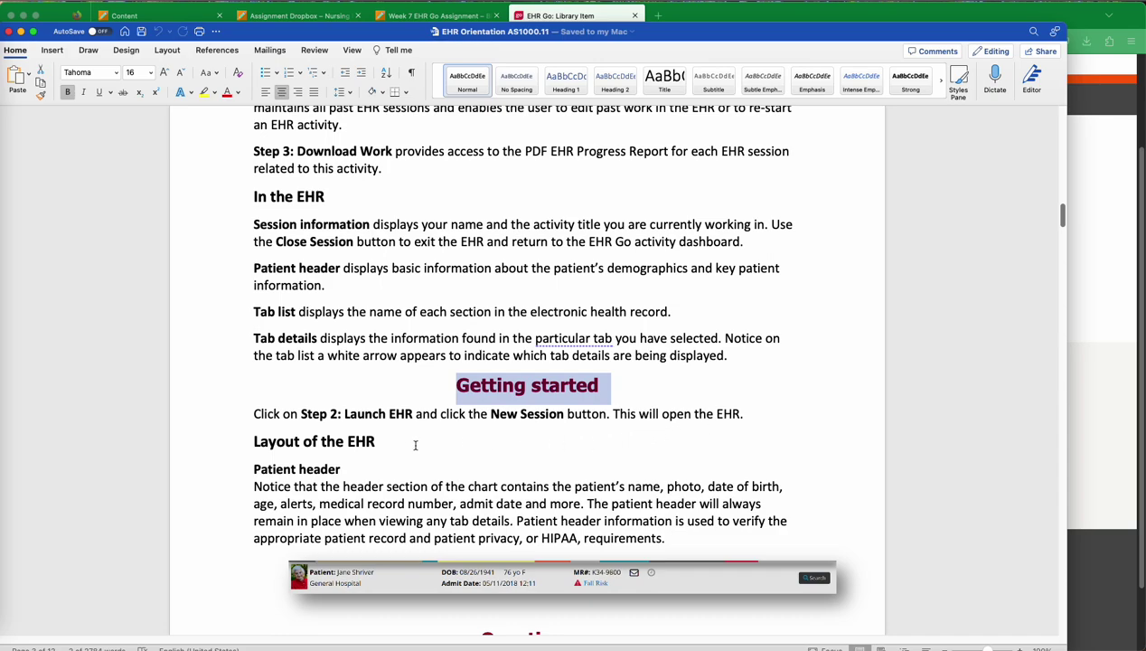
pyautogui.scroll(-3, 463, 462)
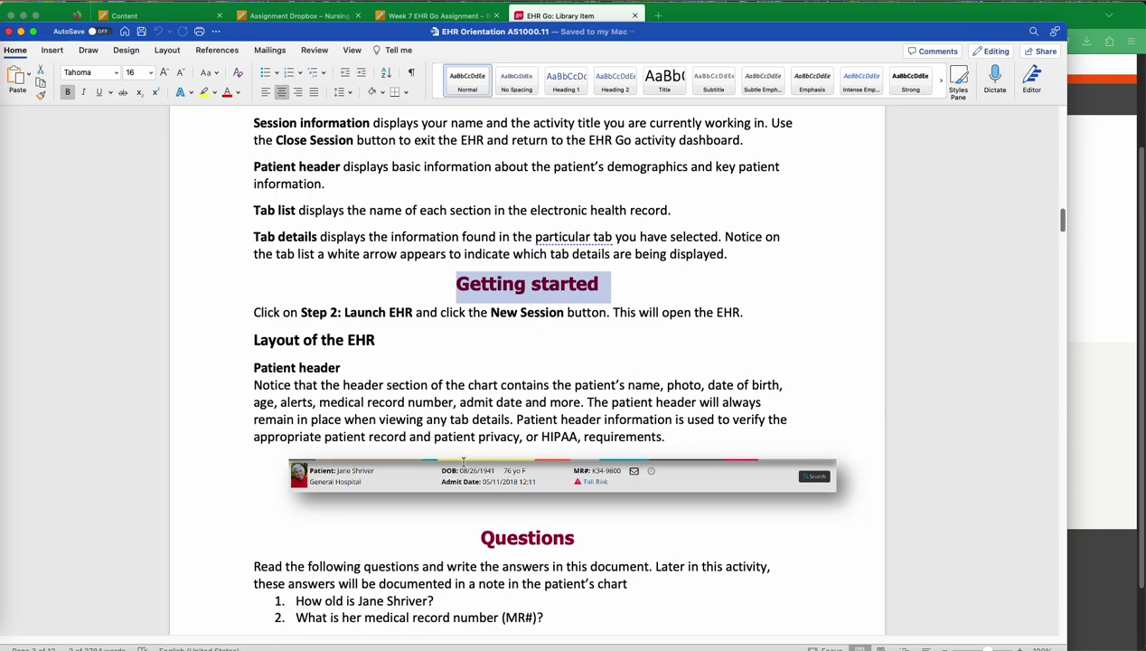
pyautogui.scroll(-1, 447, 351)
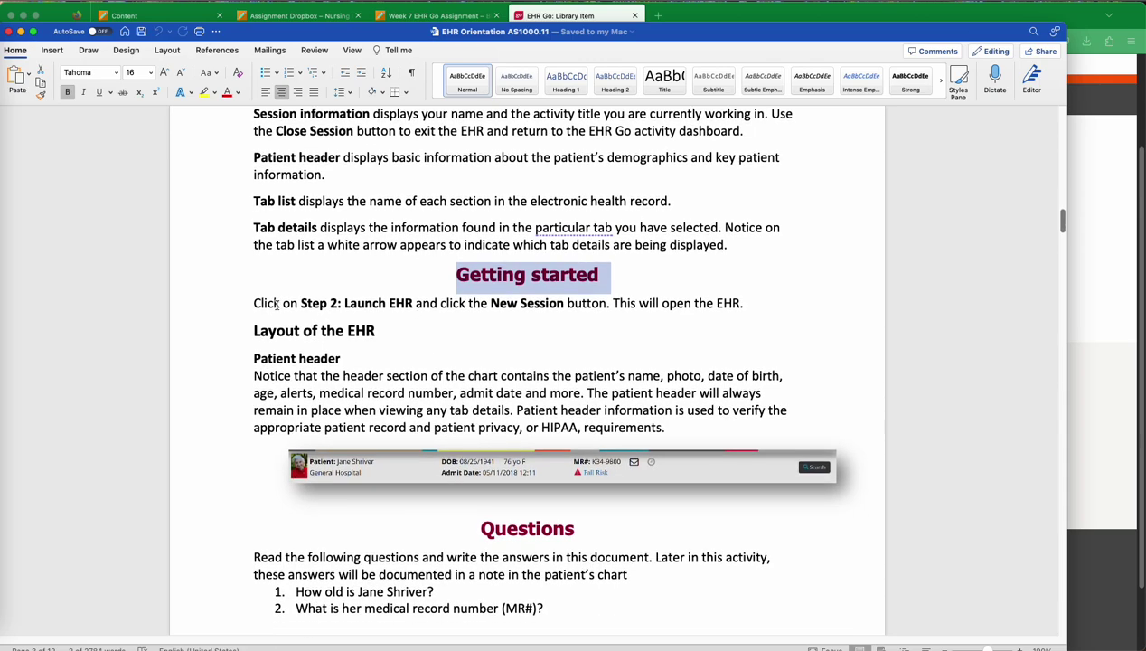
pyautogui.moveTo(257, 305); pyautogui.dragTo(741, 303)
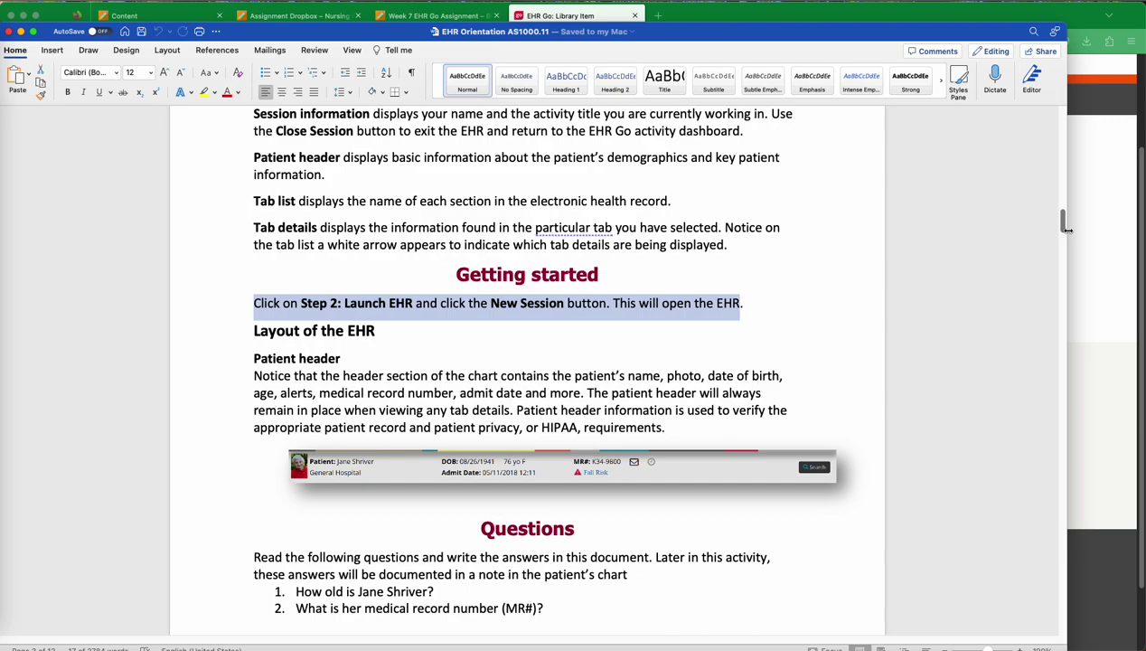
# - Switch to the EHR Orientation activity in the browser and start an EHR session from Step 2, Launch EHR
pyautogui.click(1086, 254)
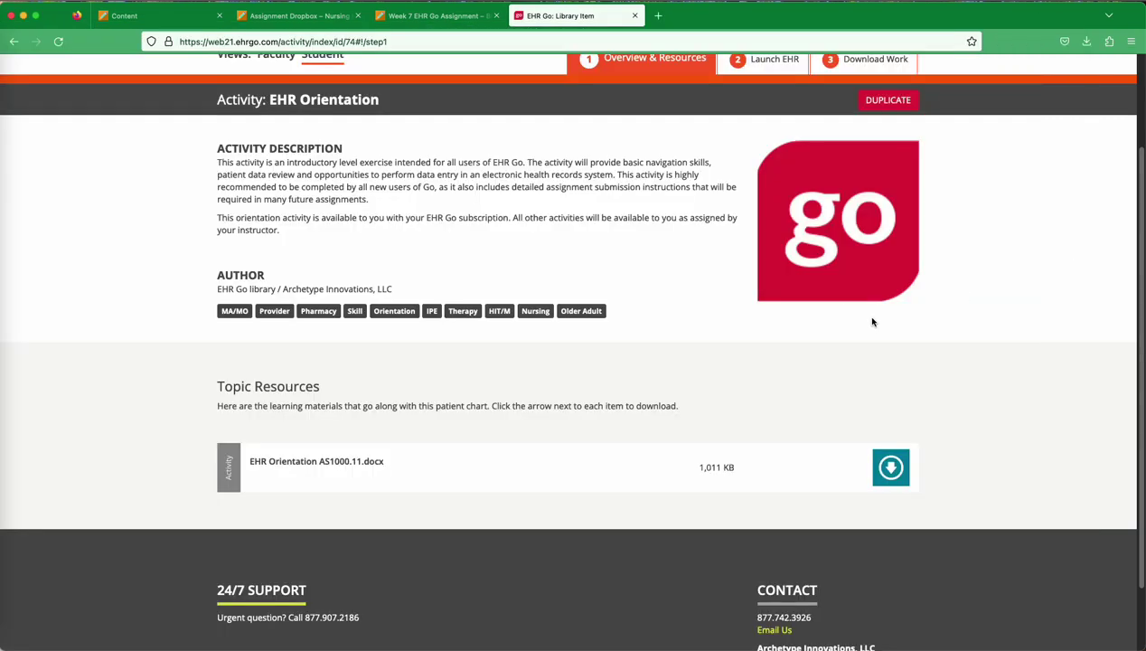
pyautogui.scroll(3, 707, 353)
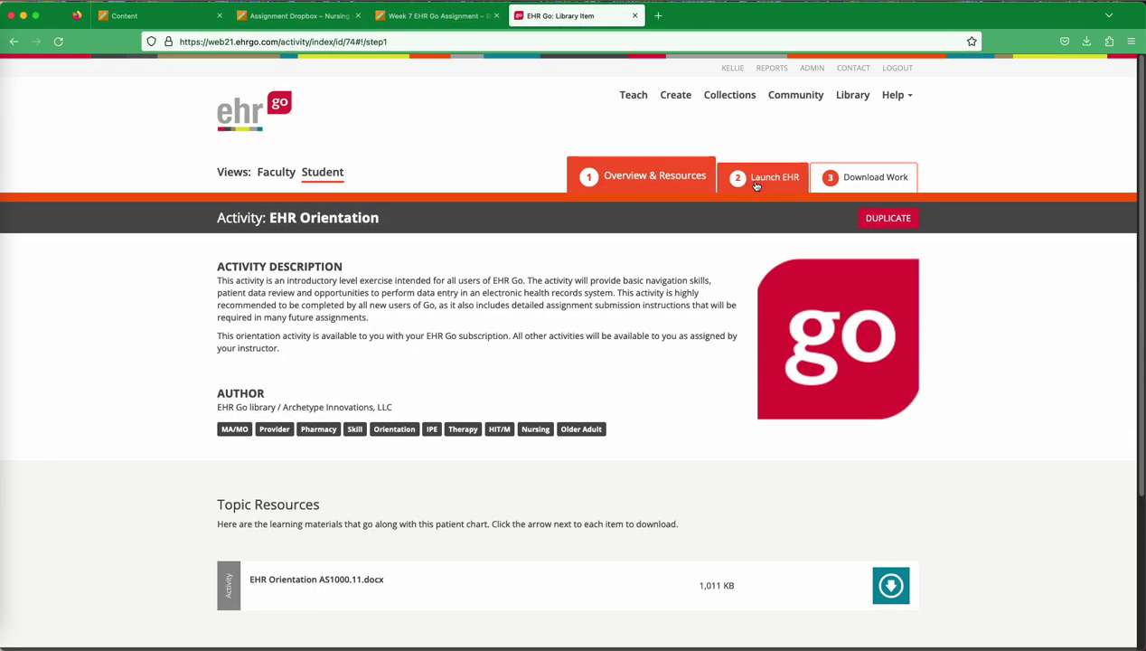
pyautogui.click(755, 184)
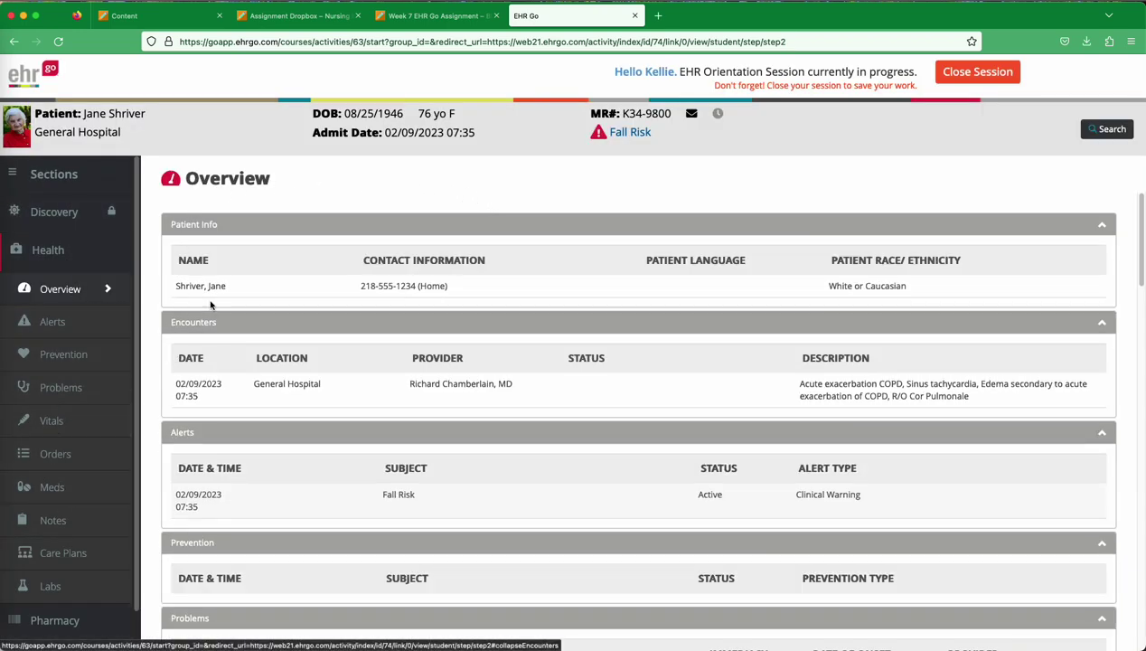
# - Switch to the EHR Orientation AS1000.11 document in Word and place its window, narrowed, beside the open patient chart
pyautogui.hotkey('ctrl', 'Up')
pyautogui.click(367, 282)
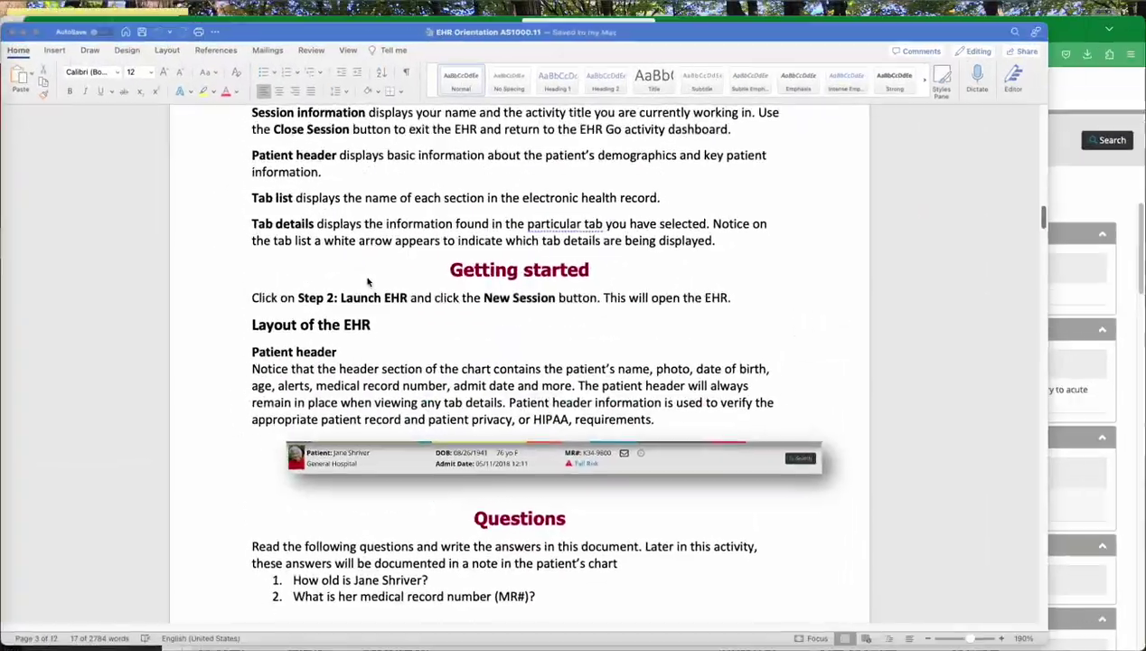
pyautogui.moveTo(820, 10); pyautogui.dragTo(1127, 9)
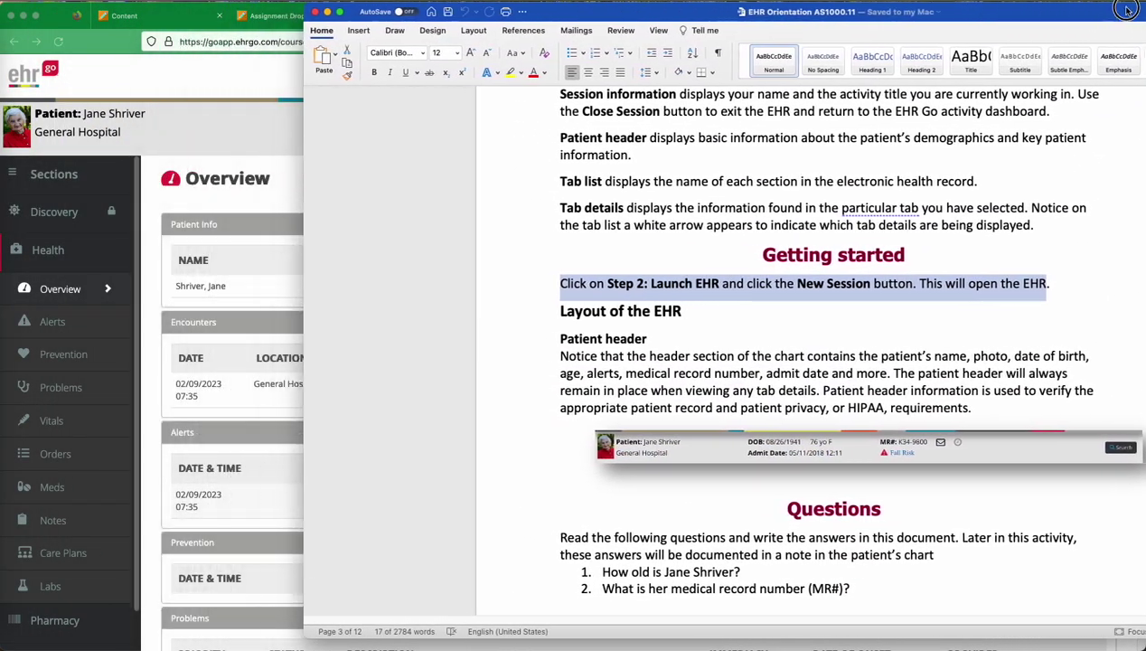
pyautogui.doubleClick(1128, 9)
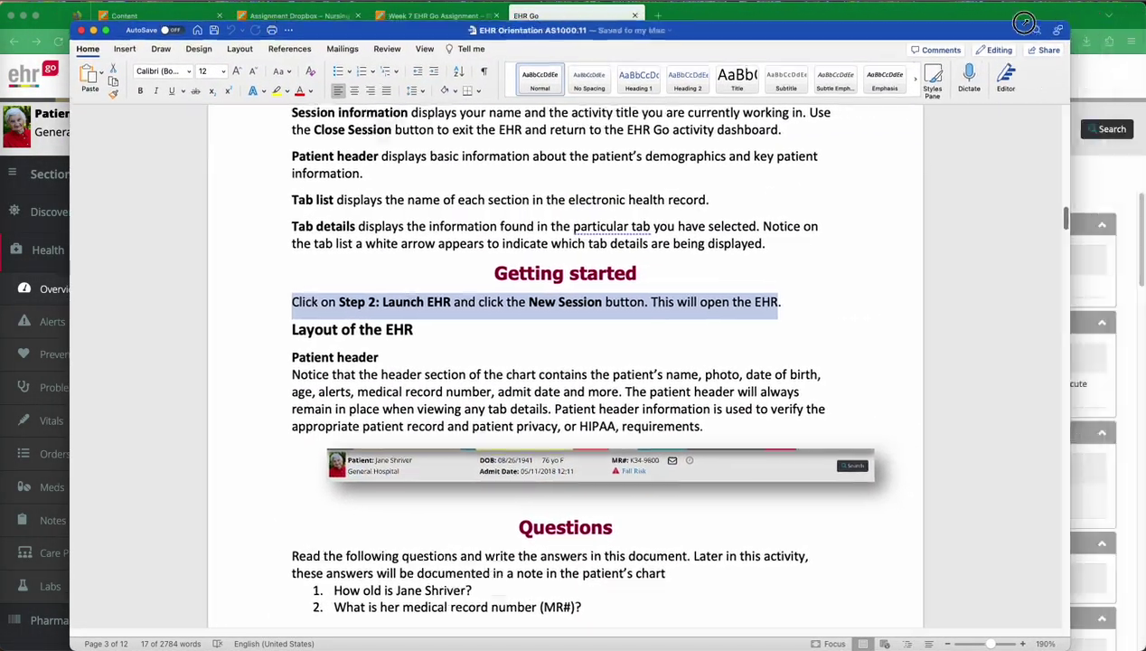
pyautogui.doubleClick(1135, 16)
pyautogui.moveTo(461, 14); pyautogui.dragTo(1004, 18)
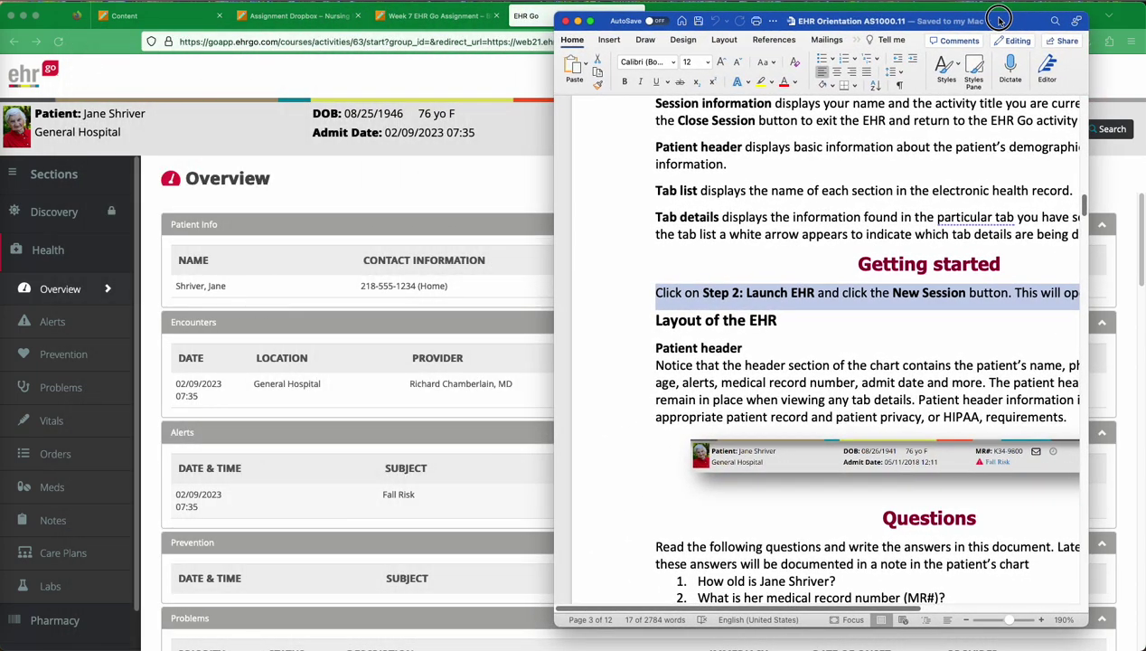
# - Reduce the document's zoom to 140% so the full text width fits in the narrowed window
pyautogui.click(966, 620)
pyautogui.click(966, 620)
pyautogui.click(966, 620)
pyautogui.click(967, 620)
pyautogui.click(967, 620)
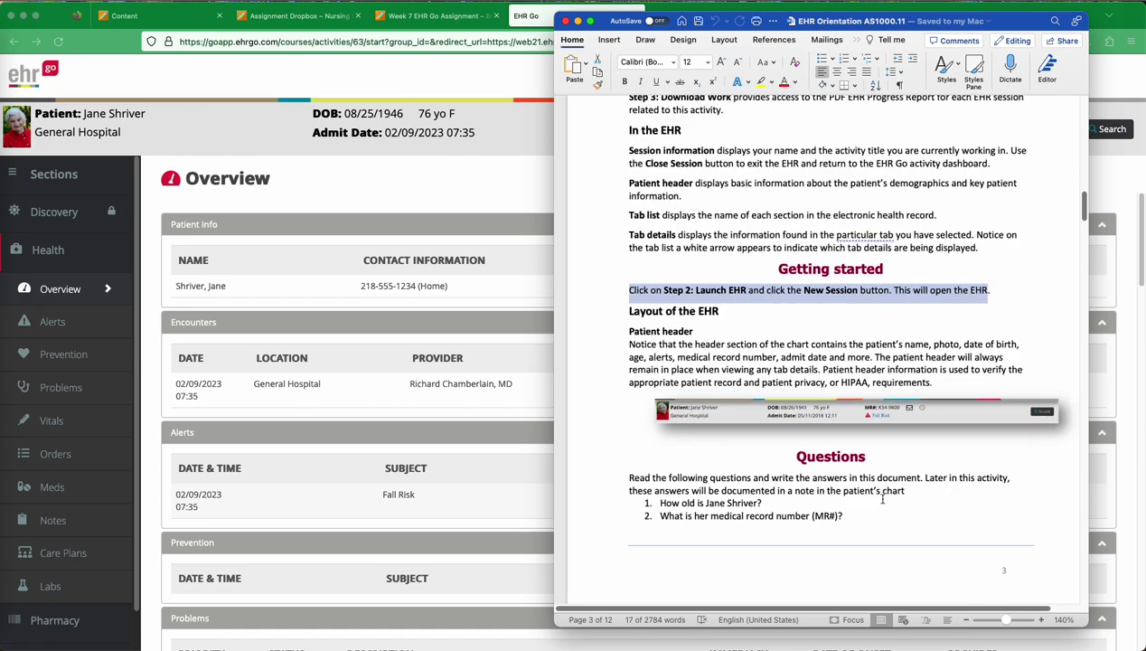
# - Review the Layout of the EHR section, highlighting the Patient header paragraph, and continue to the Questions
pyautogui.scroll(-3, 882, 499)
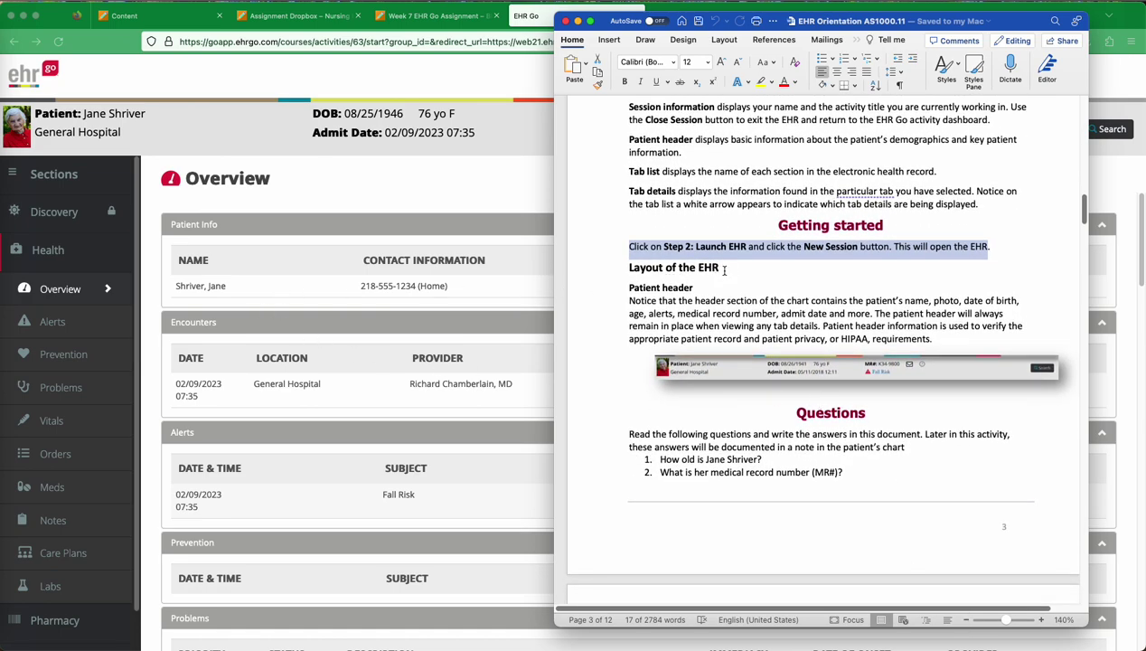
pyautogui.press('Down')
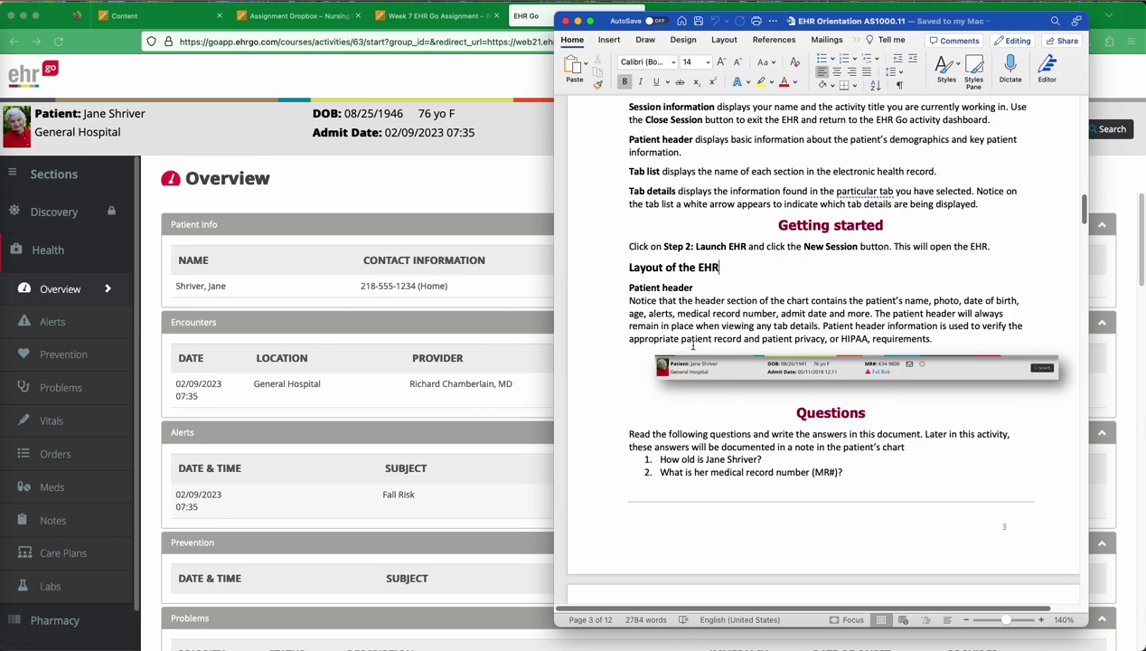
pyautogui.moveTo(613, 302); pyautogui.dragTo(614, 340)
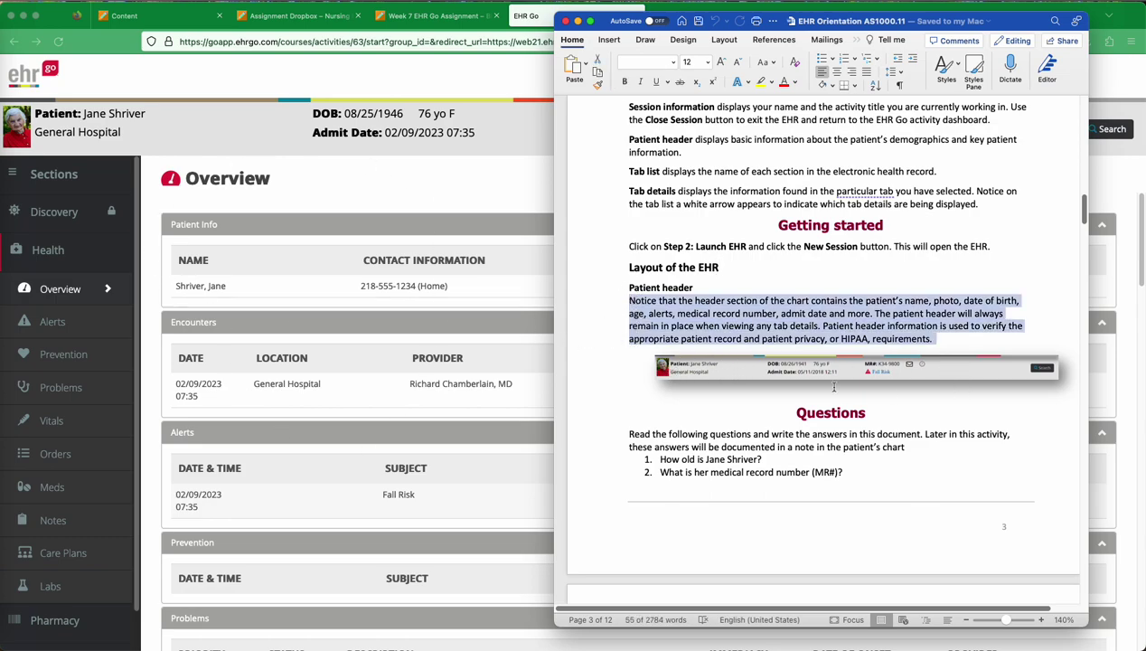
pyautogui.scroll(-2, 941, 390)
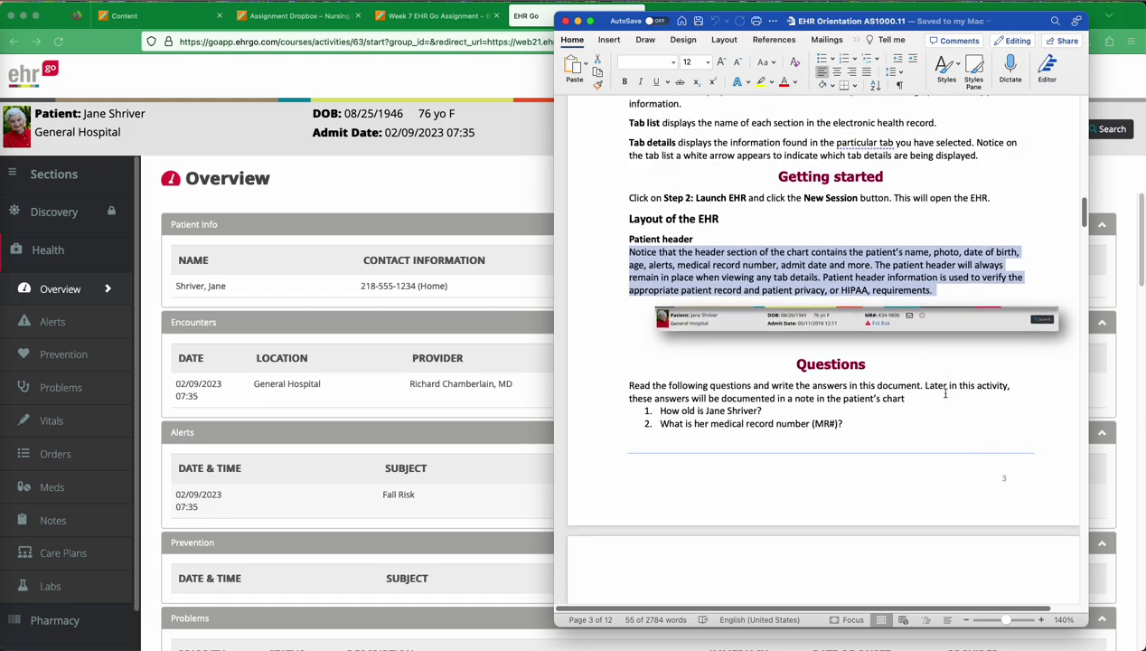
# - Enter 76 as a sample answer to the first question on the patient's age, and delete it
pyautogui.click(696, 383)
pyautogui.click(774, 411)
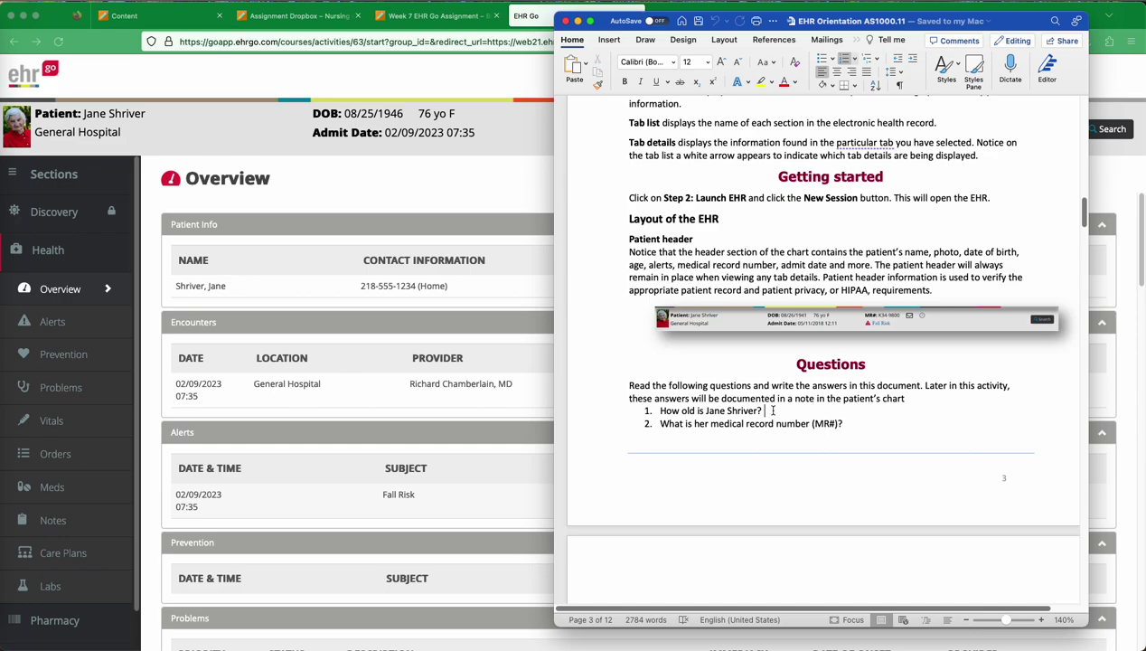
pyautogui.write('76')
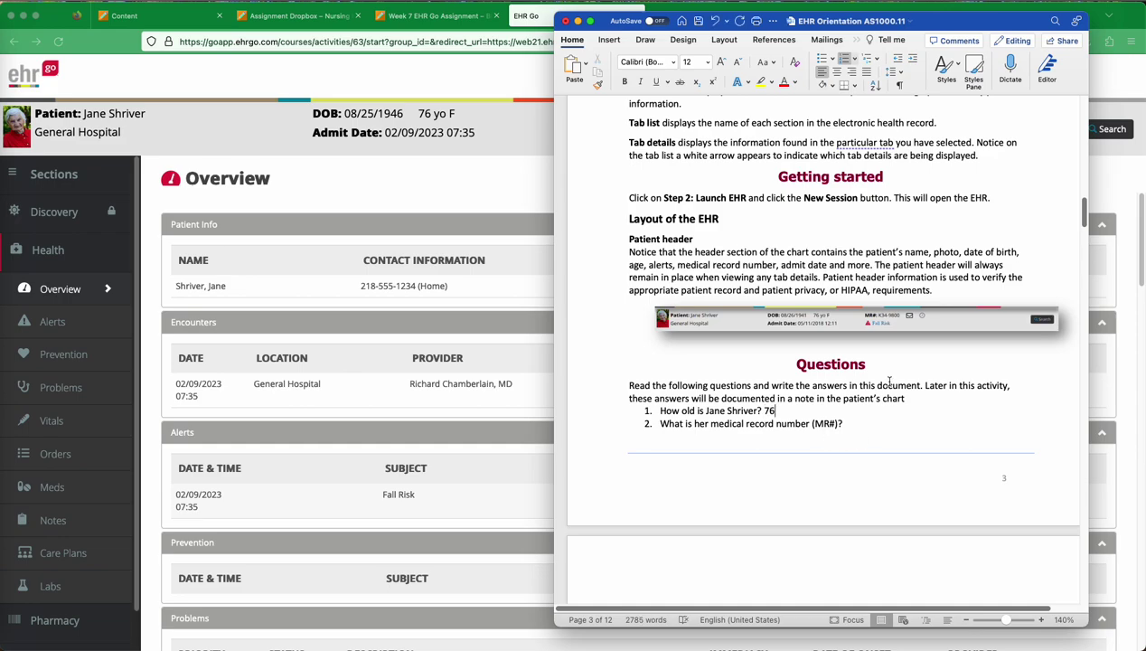
pyautogui.press('BackSpace')
pyautogui.press('BackSpace')
# - Skim the activity document from the Tab list questions through the Overview and Alerts questions to the final questions on page 11
pyautogui.scroll(-3, 888, 410)
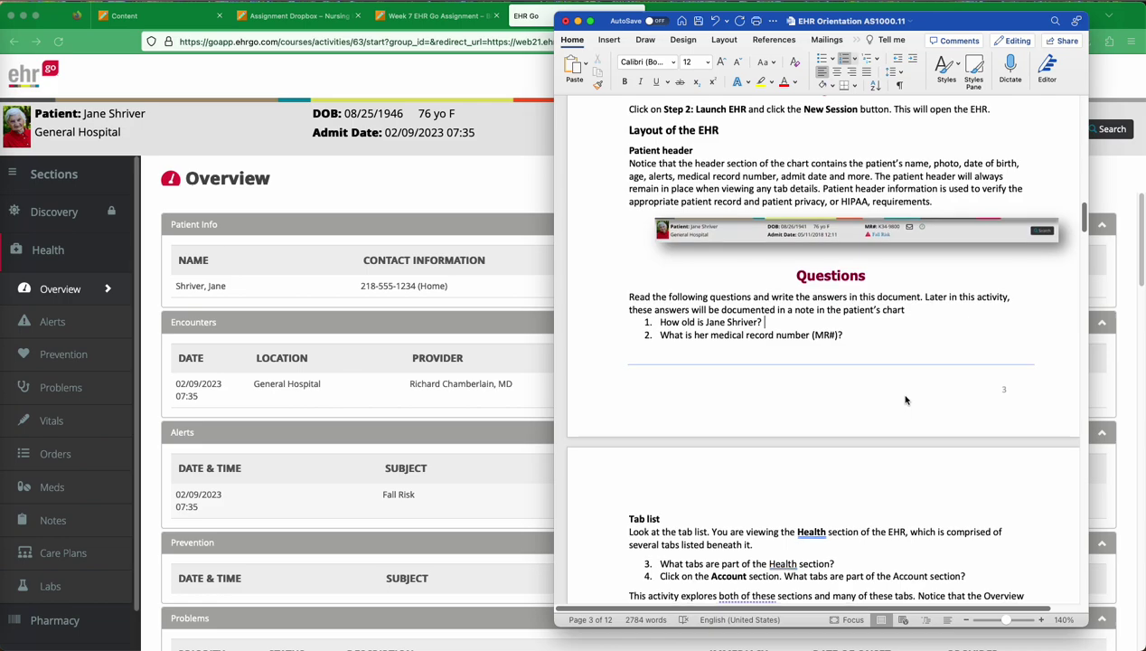
pyautogui.scroll(-3, 883, 414)
pyautogui.scroll(-7, 904, 425)
pyautogui.scroll(-12, 920, 432)
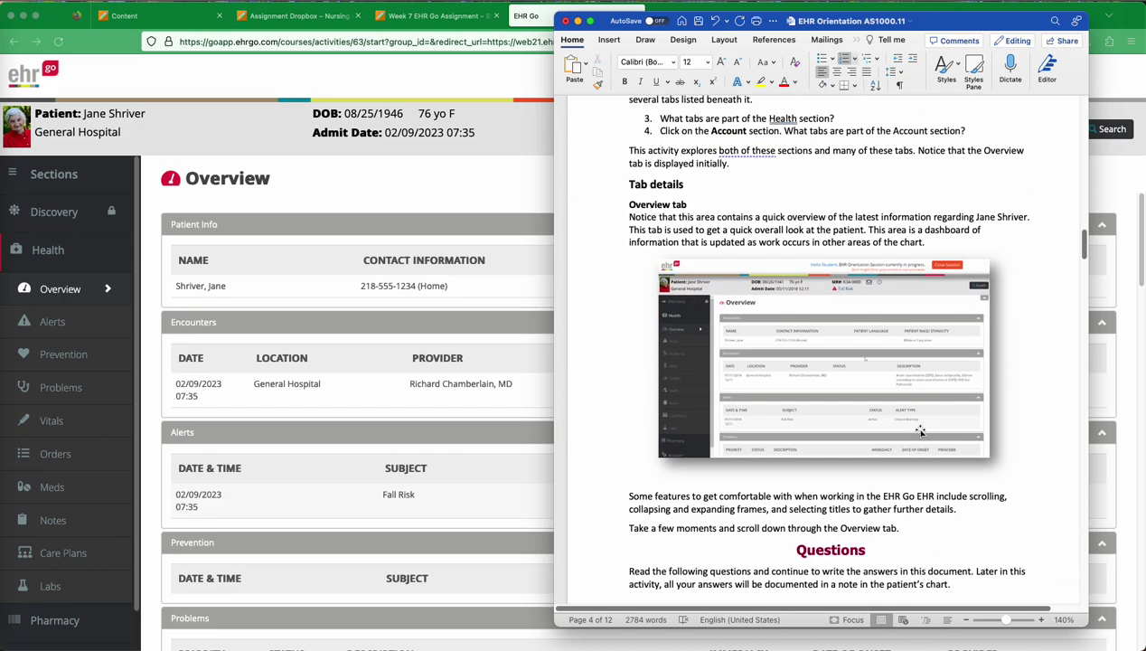
pyautogui.scroll(-7, 797, 355)
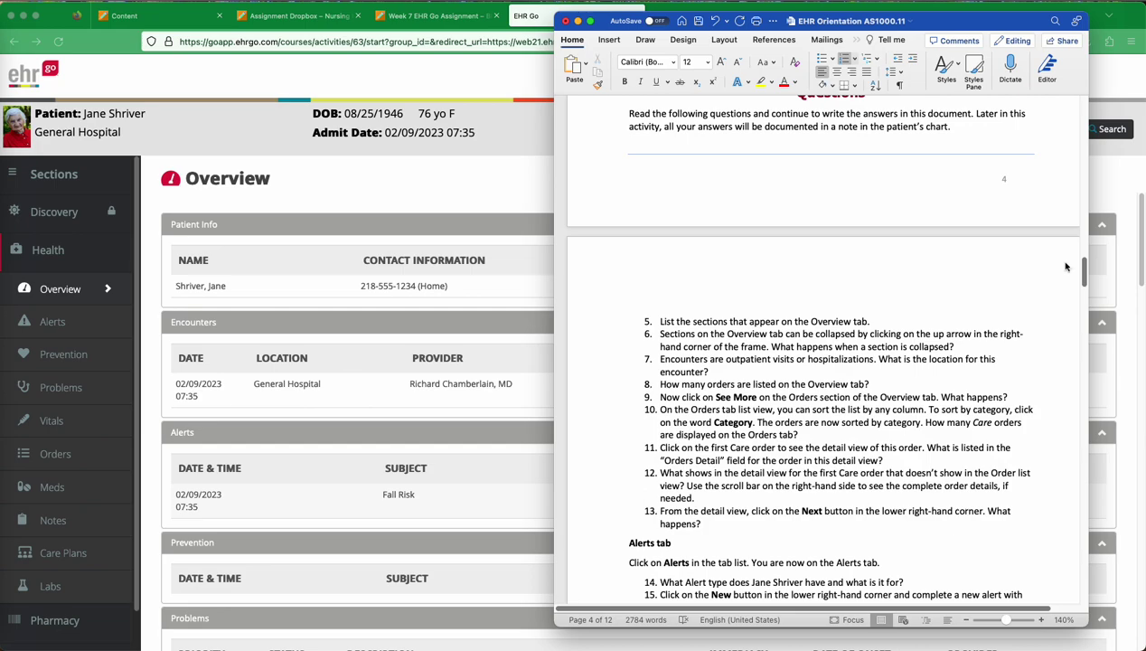
pyautogui.moveTo(1084, 267); pyautogui.dragTo(1065, 508)
pyautogui.scroll(-8, 763, 281)
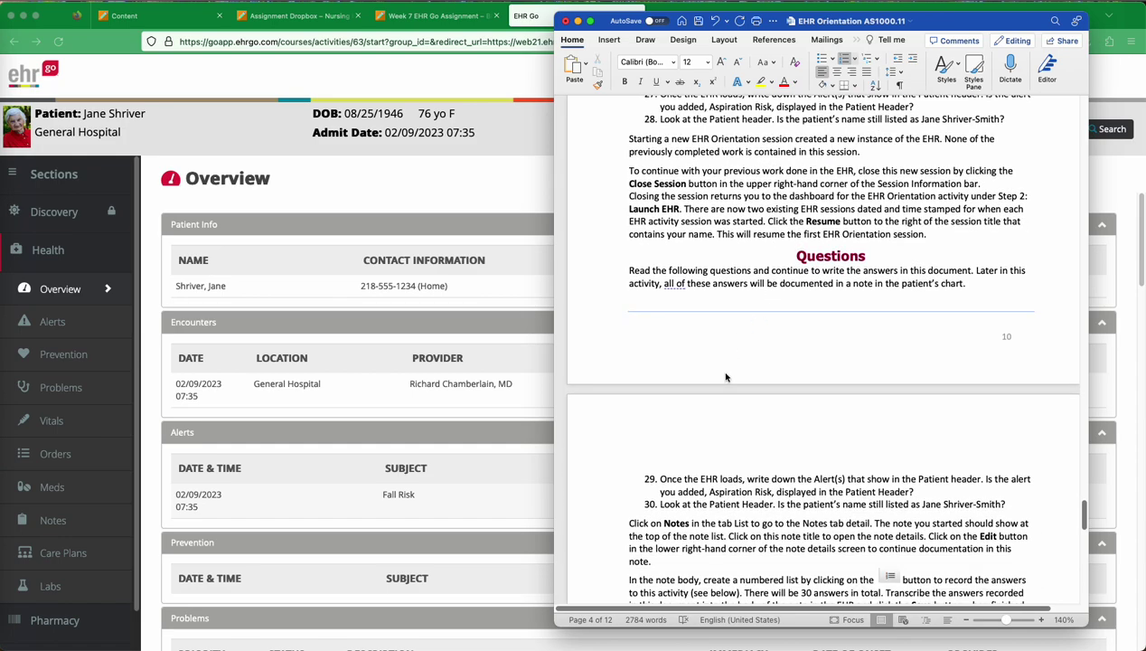
# - Strike through the paragraph on closing the session and downloading the work under Save your work and exit the EHR
pyautogui.scroll(-8, 848, 368)
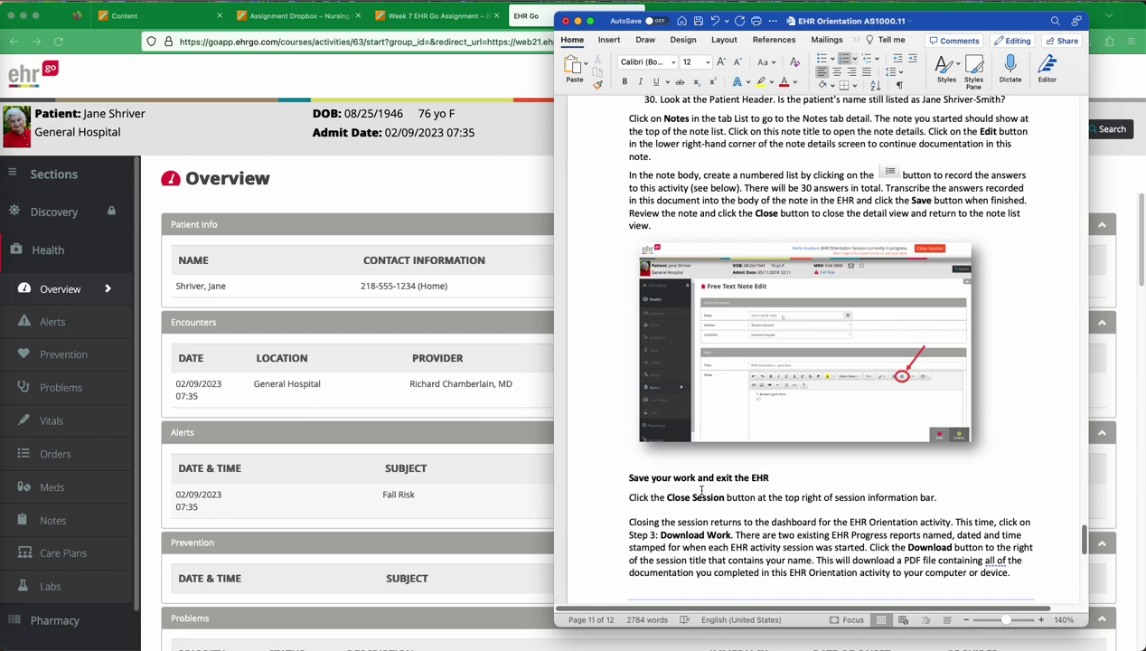
pyautogui.moveTo(630, 521); pyautogui.dragTo(1011, 568)
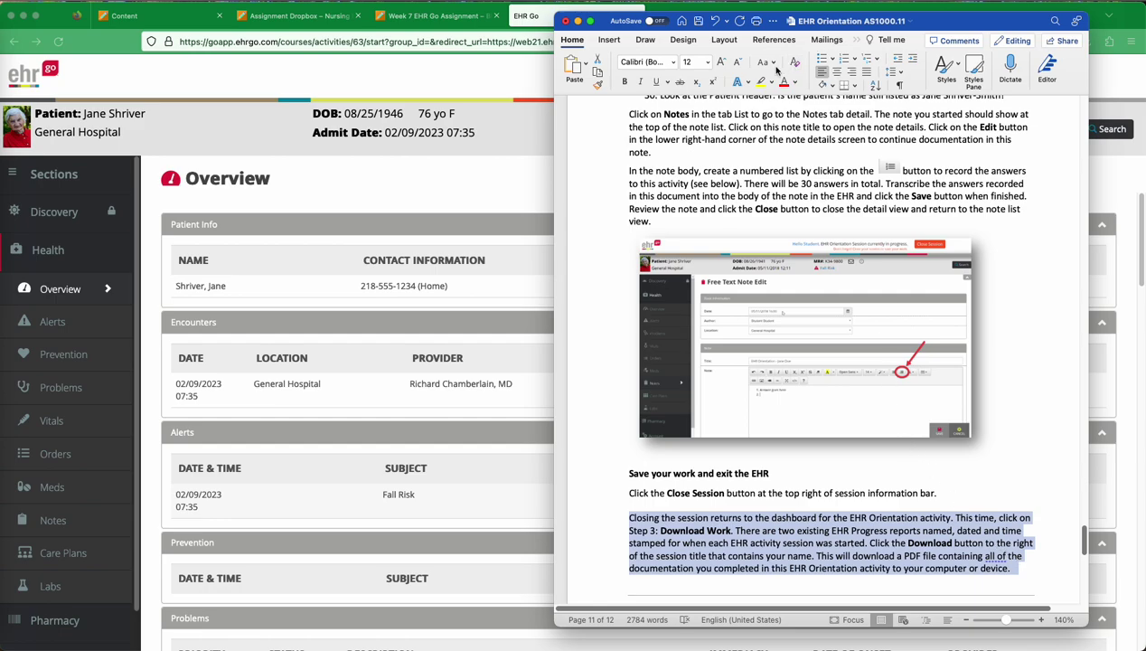
pyautogui.click(680, 81)
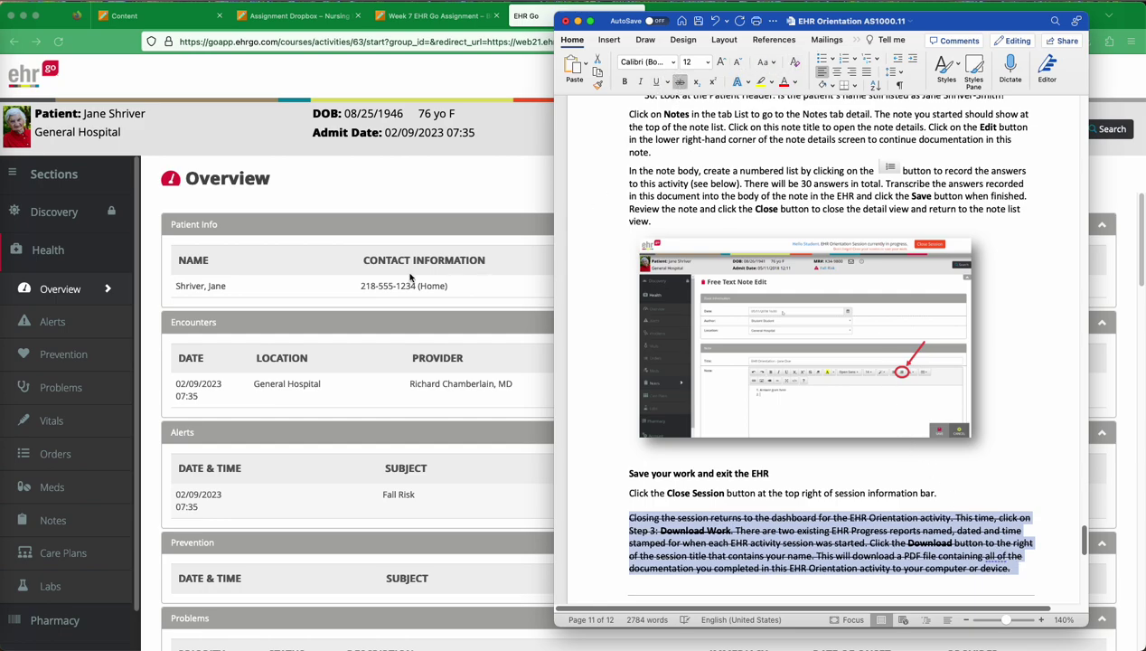
pyautogui.scroll(5, 866, 242)
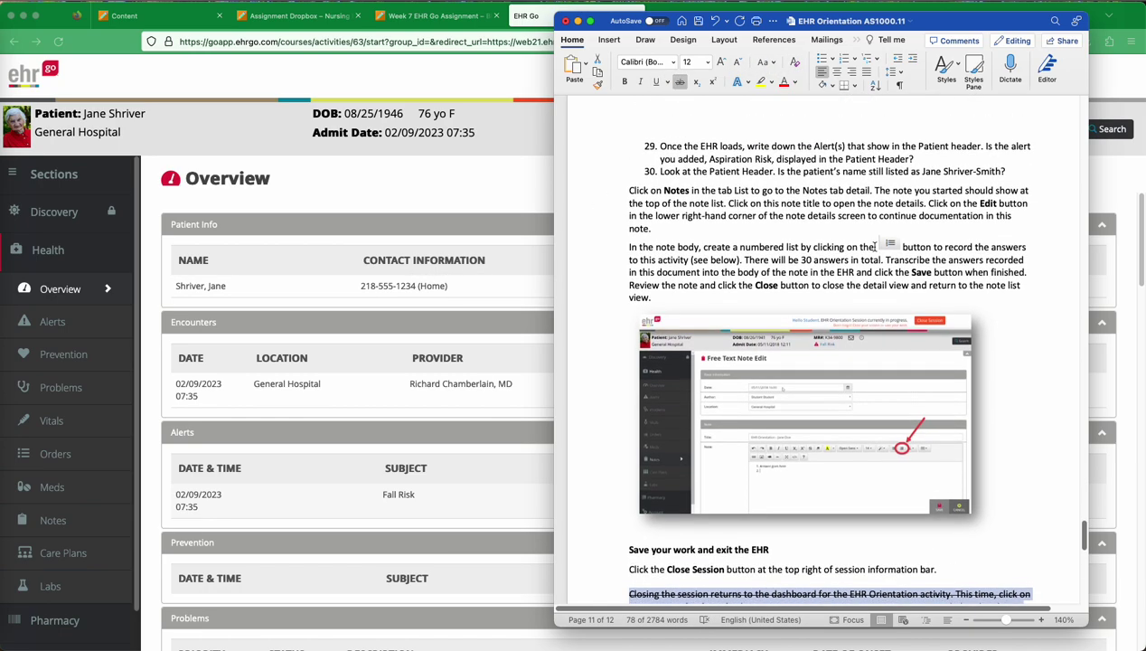
pyautogui.scroll(2, 893, 205)
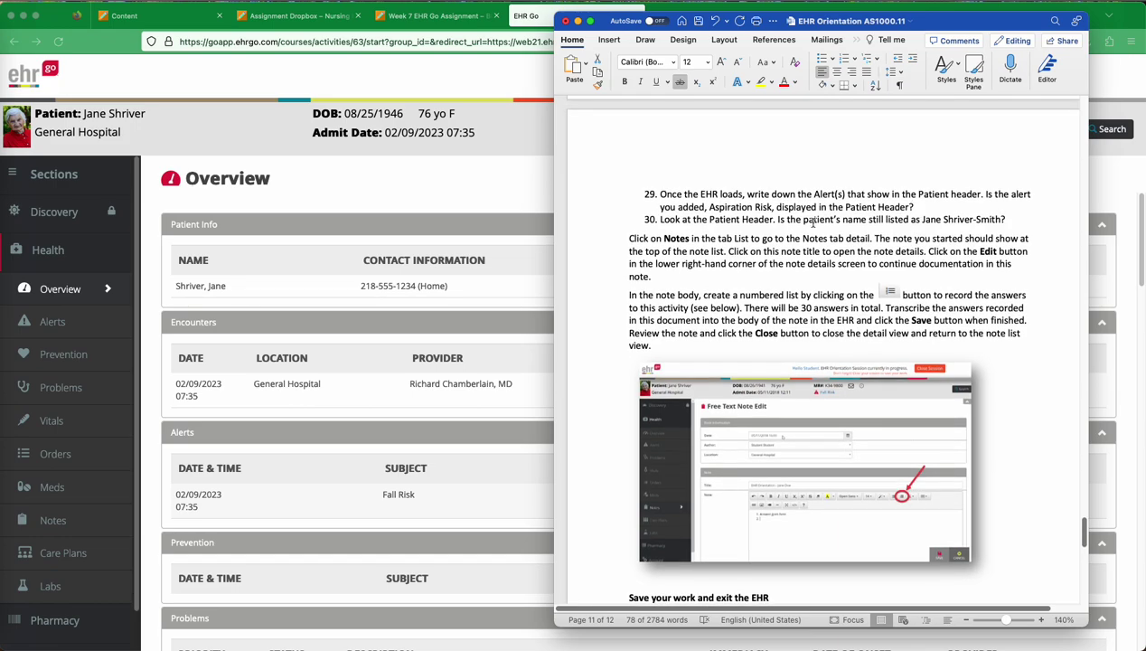
# - Switch to the browser with the patient chart and bring up the course's Assignment Dropbox page
pyautogui.click(326, 187)
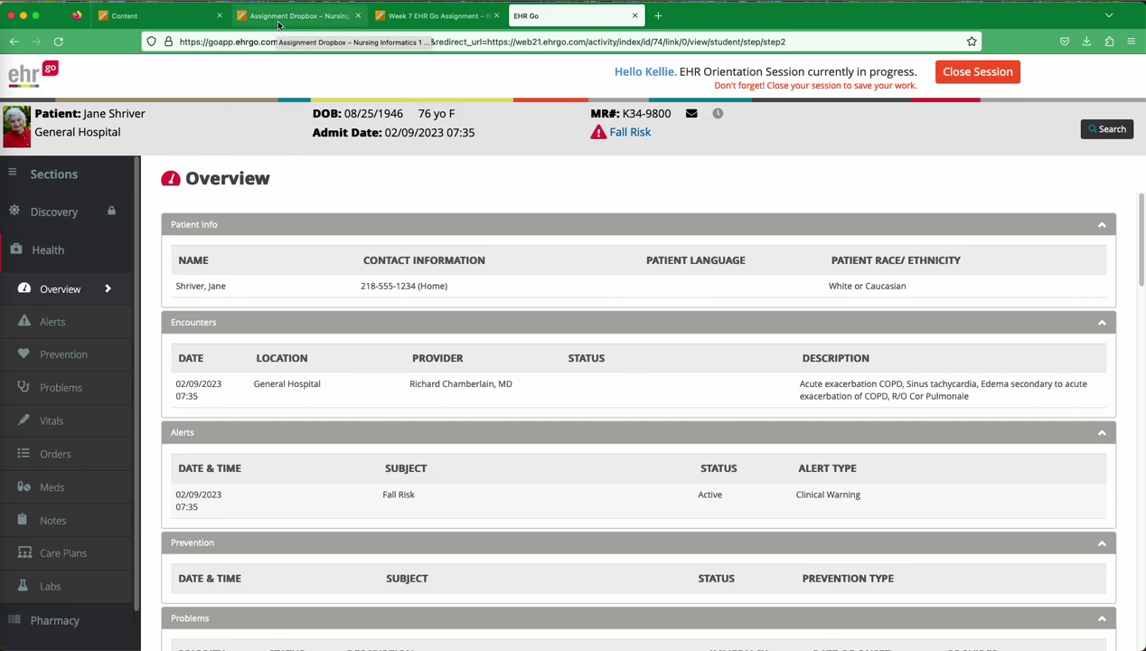
pyautogui.hotkey('ctrl', 'shift', 'Tab')
pyautogui.hotkey('ctrl', 'shift', 'Tab')
pyautogui.hotkey('ctrl', 'shift', 'Tab')
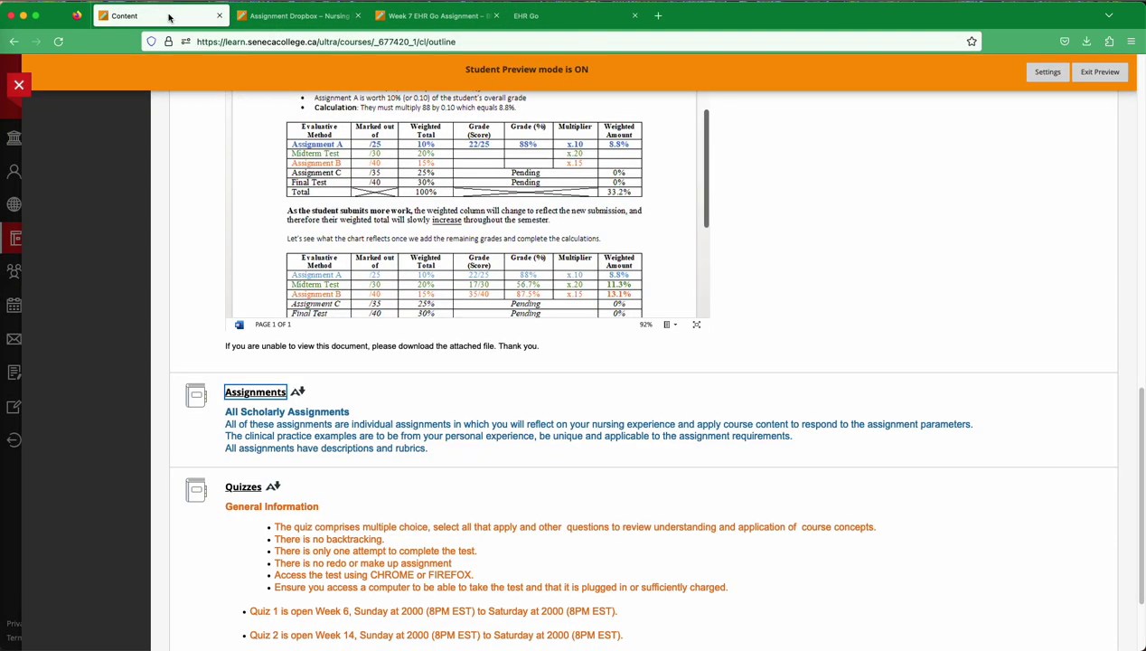
pyautogui.click(287, 18)
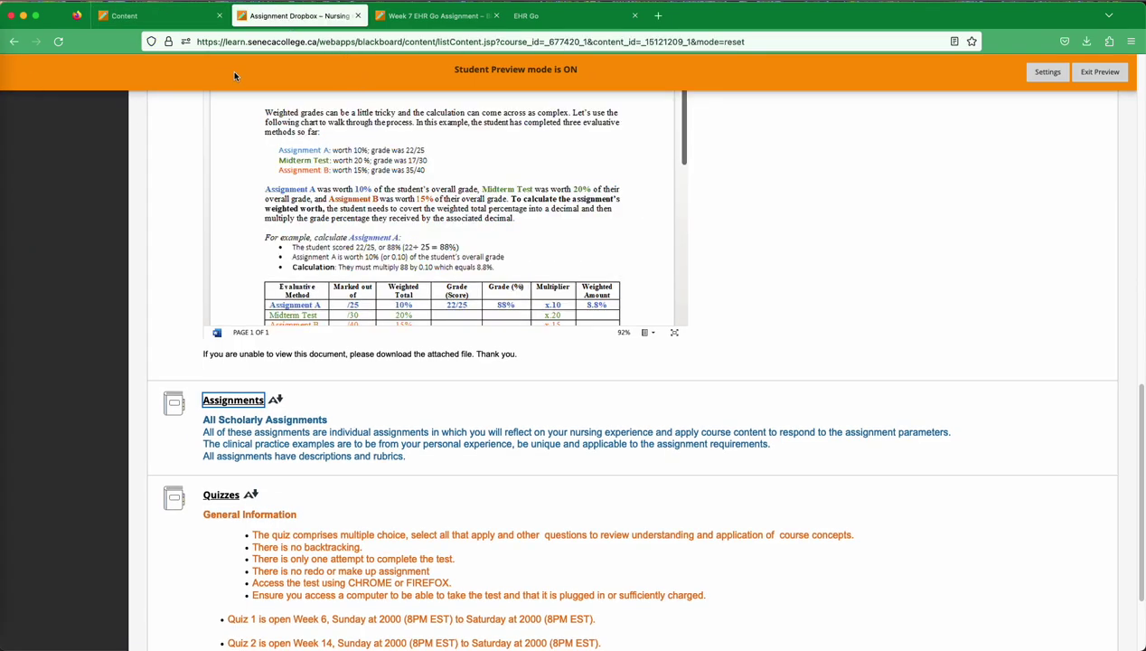
# - Check the Submission of Work path to EHR Go Assignments in the Chrome window, and return to the Assignment Dropbox window
pyautogui.hotkey('ctrl', 'Up')
pyautogui.click(478, 231)
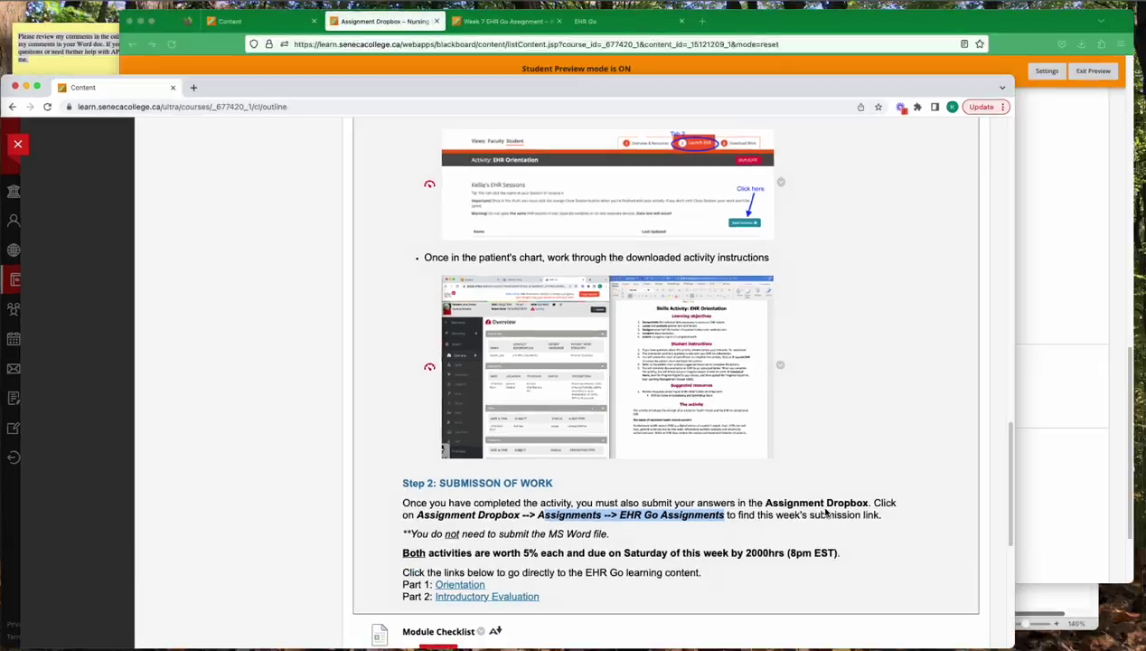
pyautogui.hotkey('ctrl', 'Up')
pyautogui.click(845, 179)
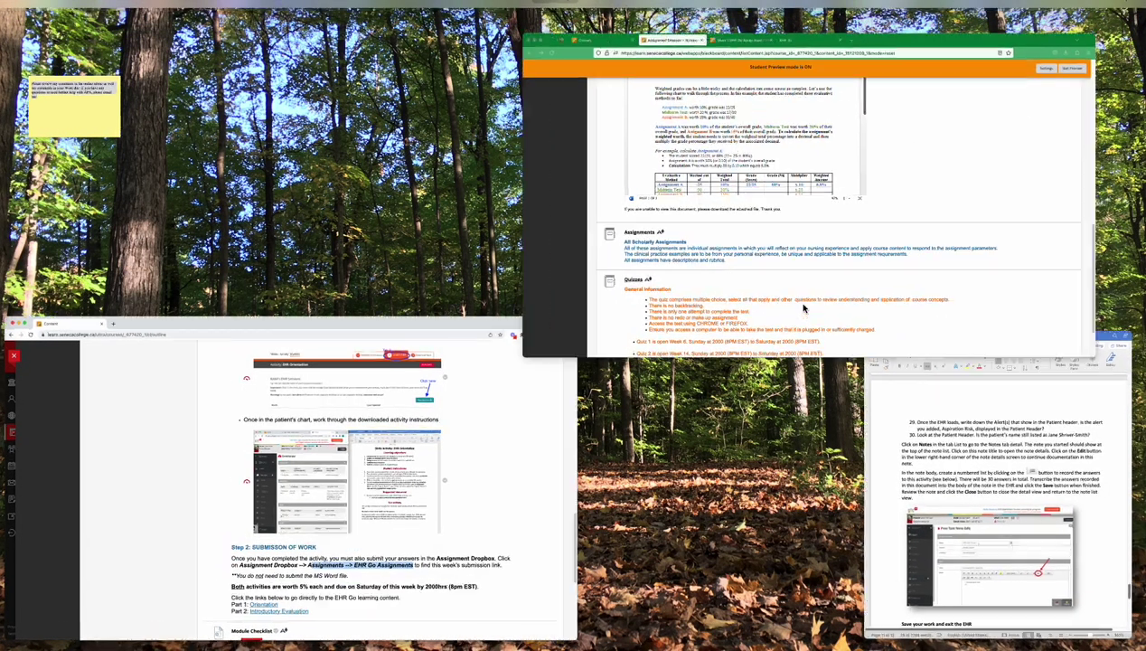
# - Open the Week 7 EHR Go Assignment page in the Assignments folder and bring the Word document up beside it
pyautogui.click(411, 16)
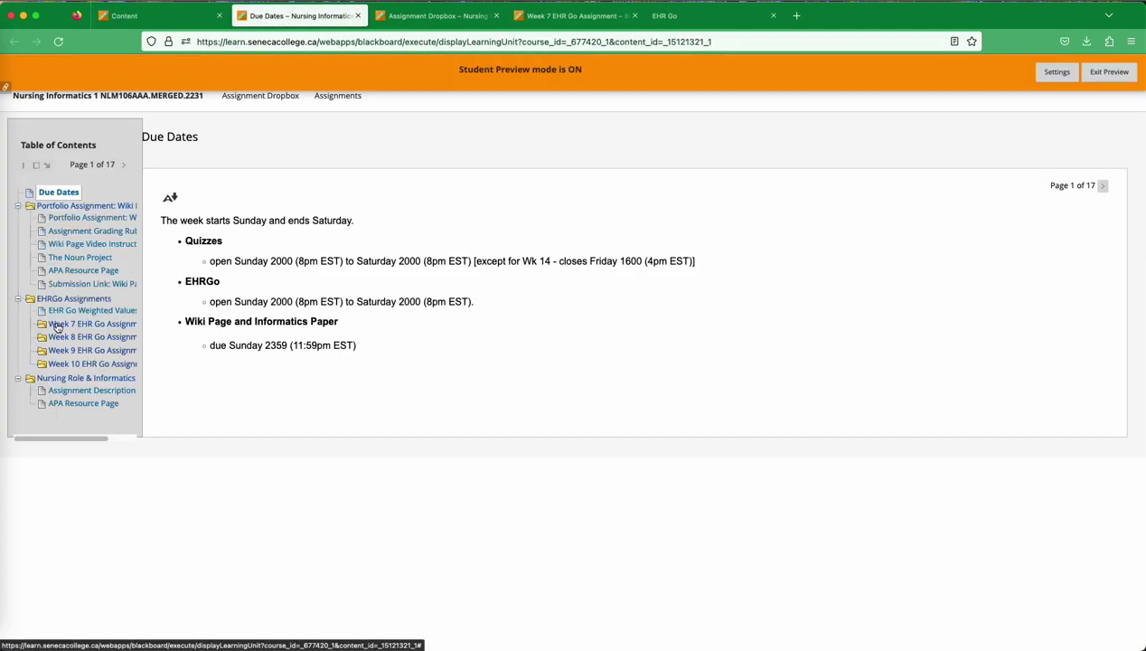
pyautogui.click(56, 325)
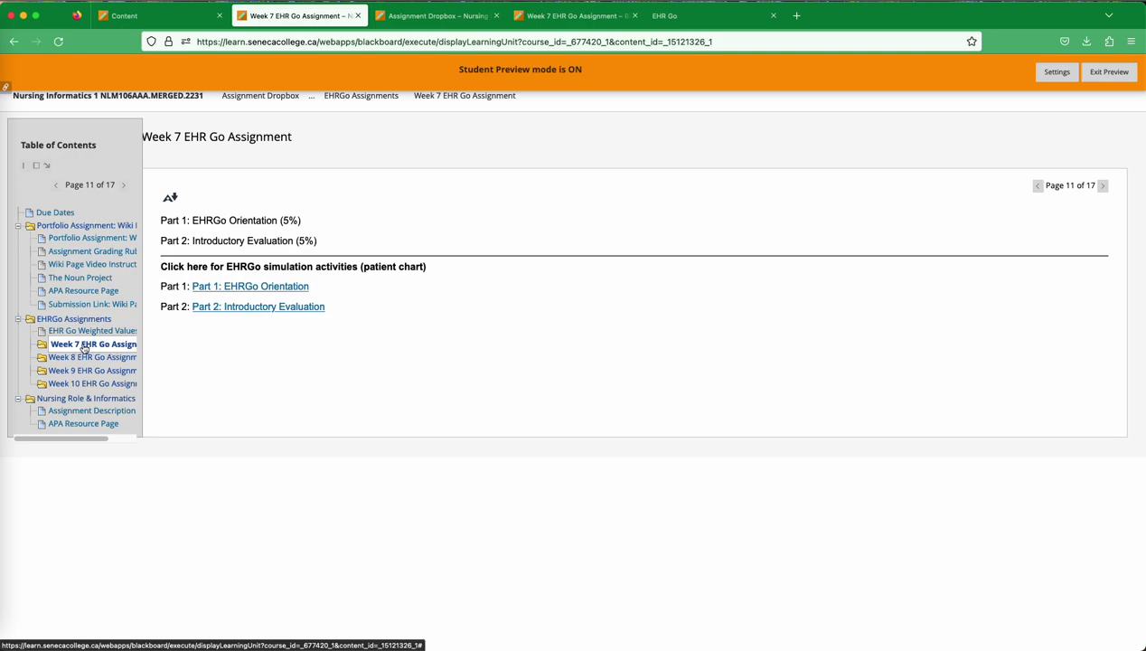
pyautogui.press('ctrl+super+f')
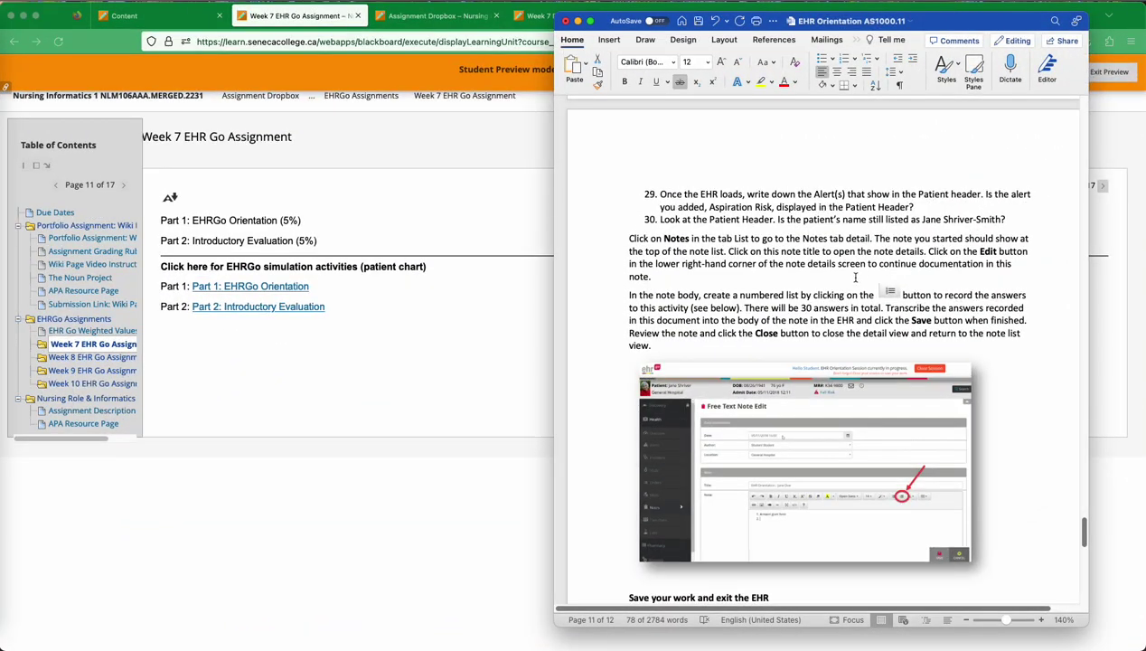
# - Look back through the Word instructions to the Registration Details questions and select the words "the patient header?" in question 17
pyautogui.scroll(10, 872, 307)
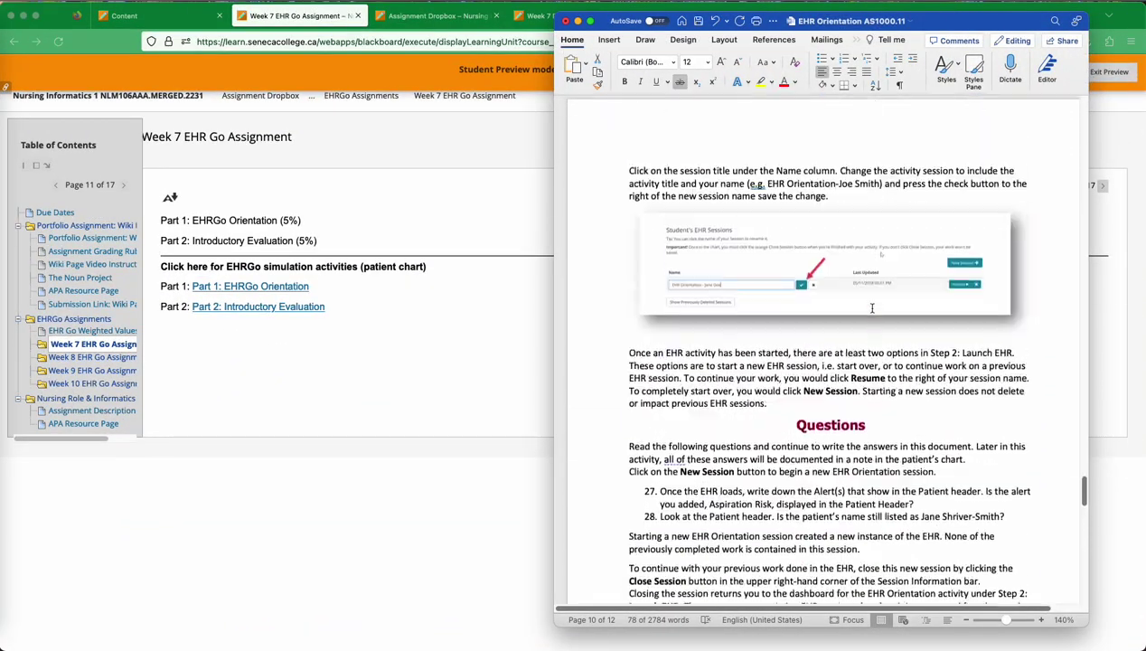
pyautogui.scroll(15, 873, 307)
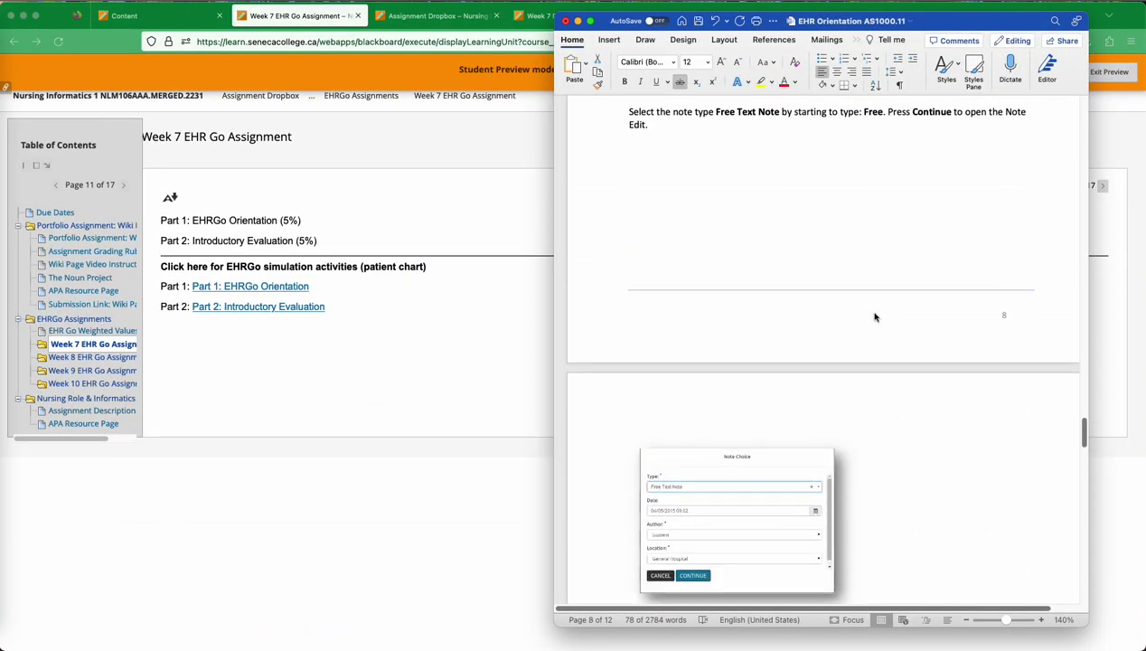
pyautogui.scroll(15, 874, 316)
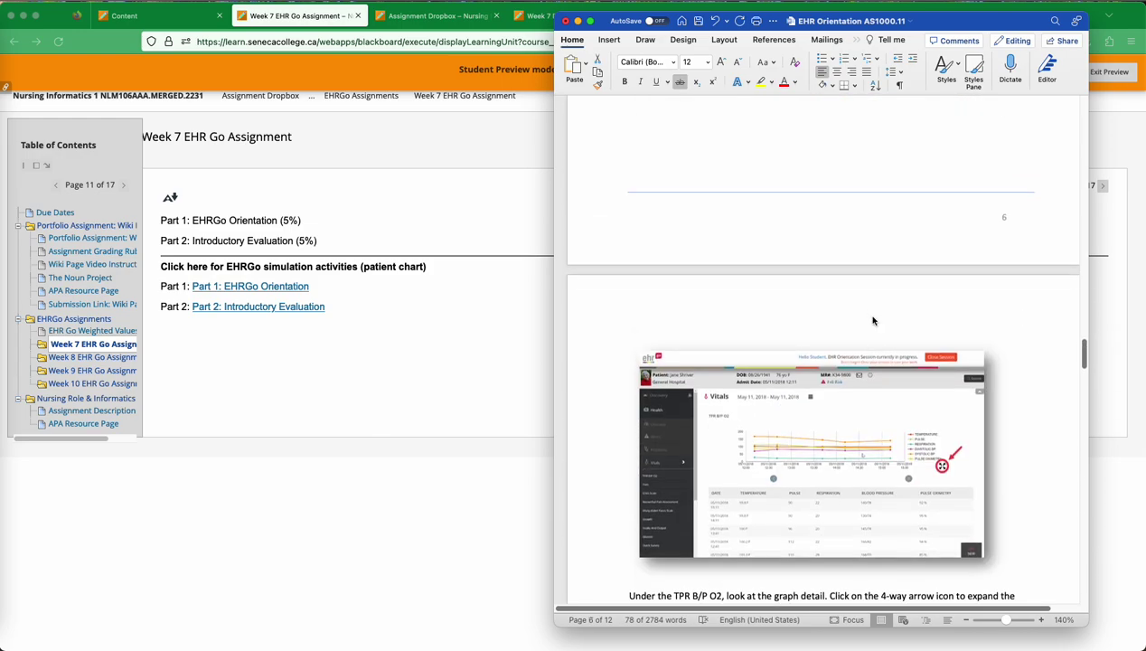
pyautogui.scroll(5, 873, 320)
pyautogui.scroll(5, 874, 315)
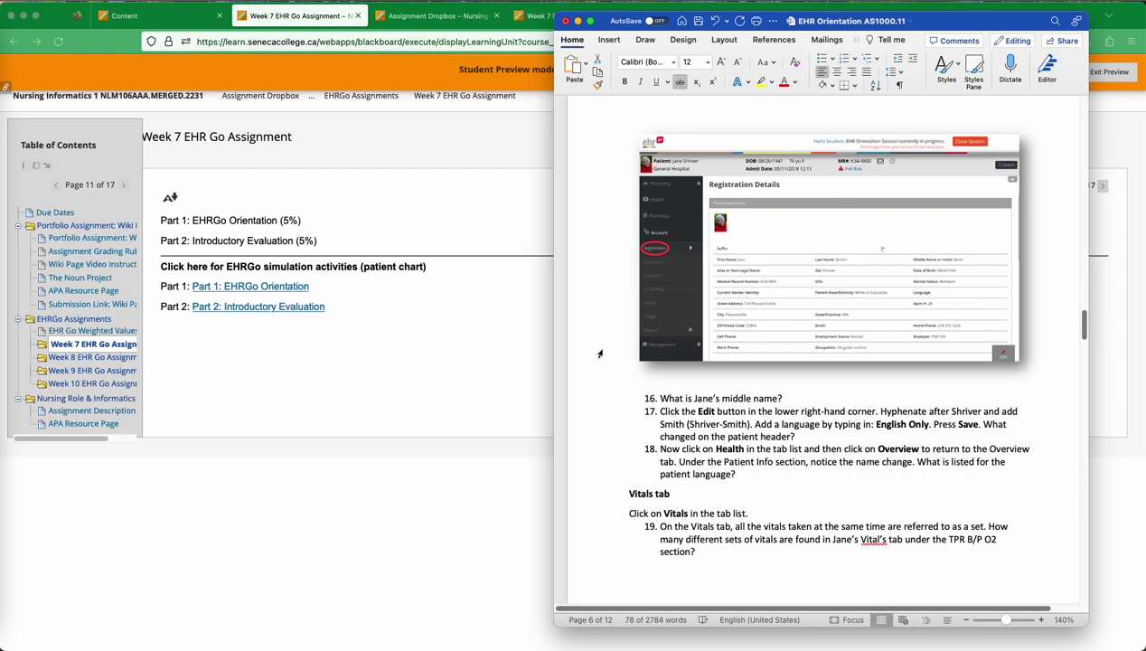
pyautogui.moveTo(828, 436); pyautogui.dragTo(712, 437)
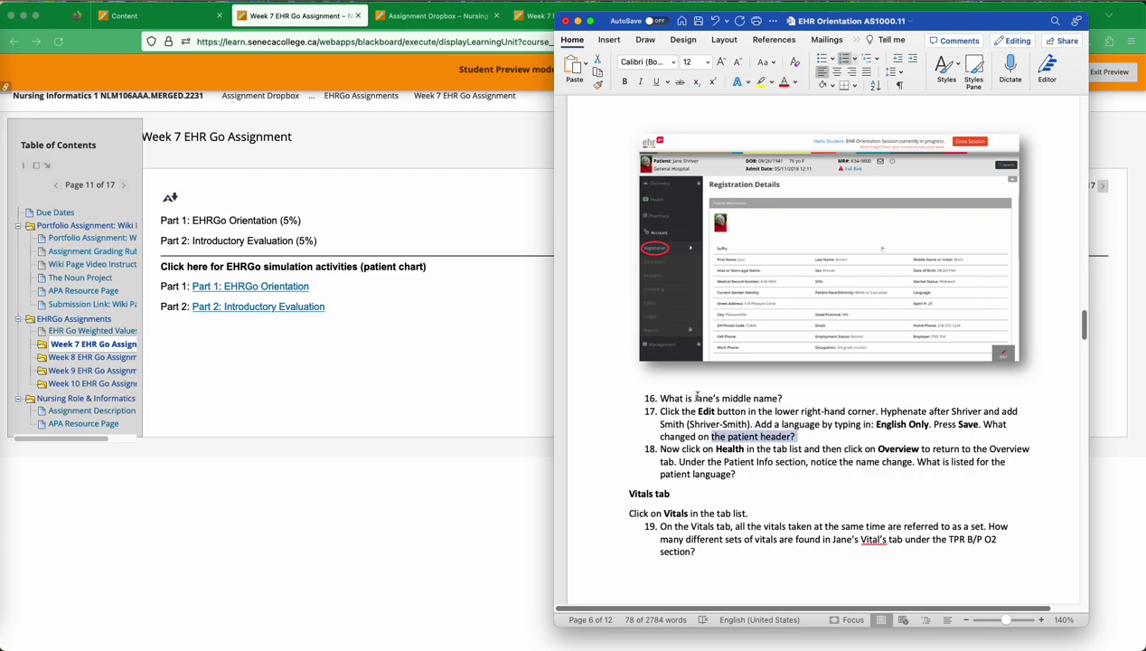
# - Switch to the browser's Week 7 EHR Go Assignment page and select the Part 1 text "EHRGo Orientation (5%"
pyautogui.click(429, 320)
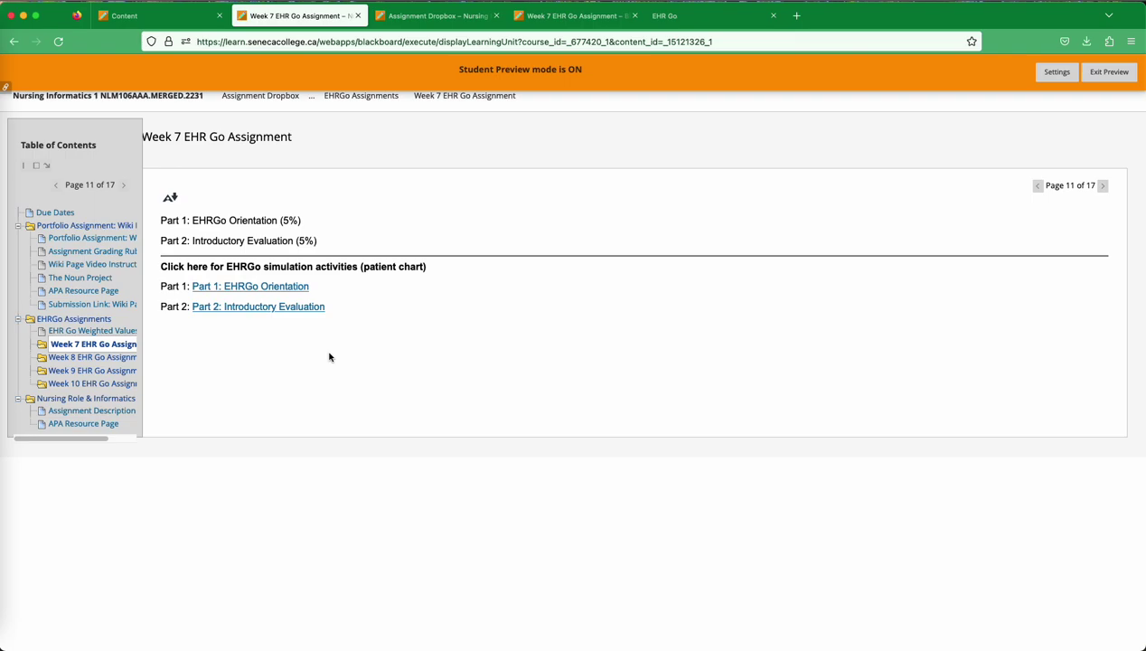
pyautogui.moveTo(191, 221); pyautogui.dragTo(298, 220)
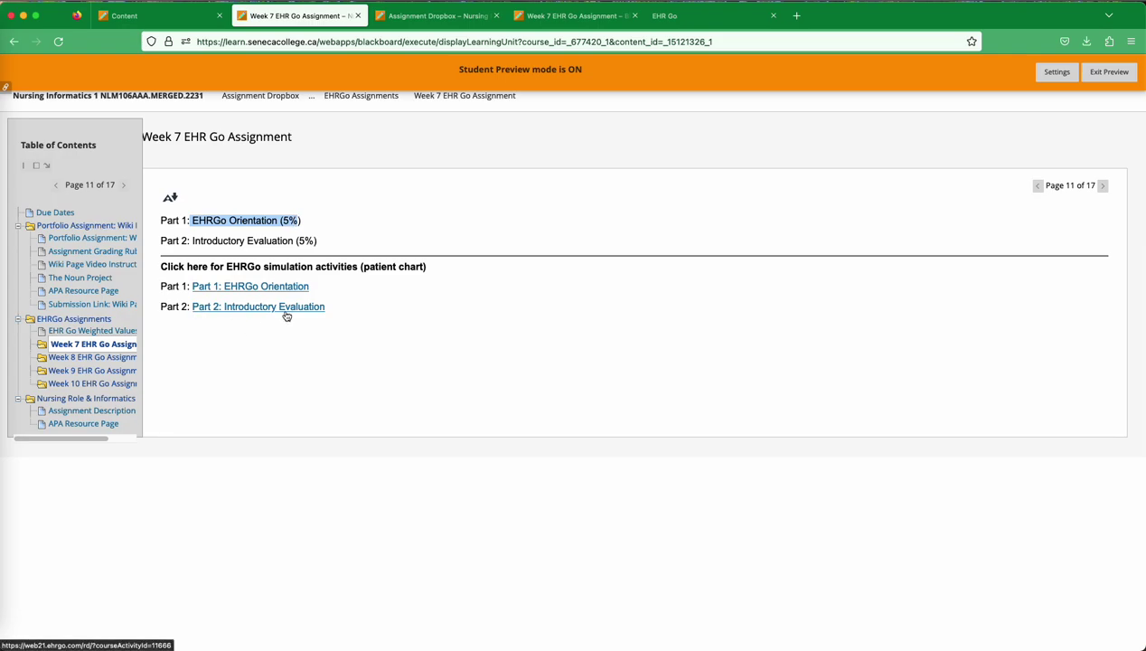